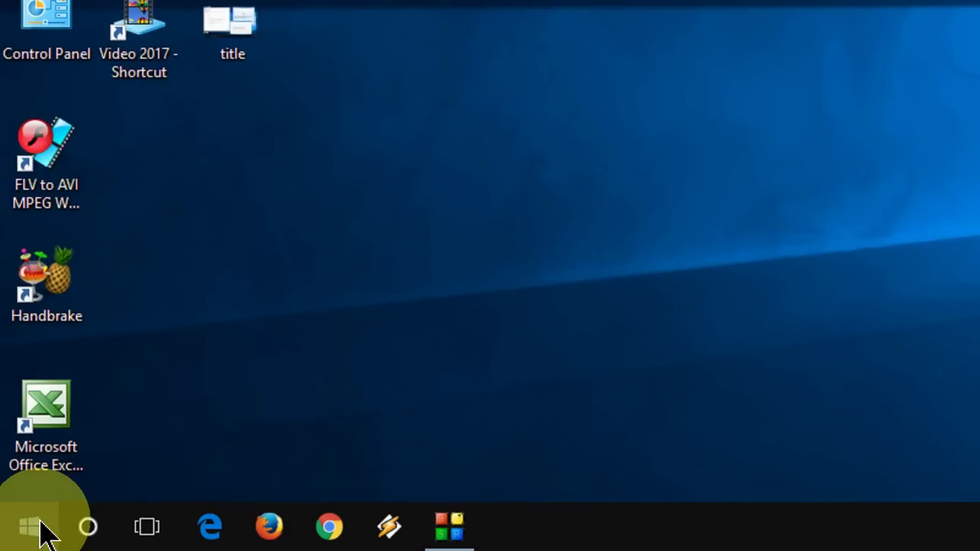
- Open Task Scheduler and select the Office folder inside Microsoft in the Task Scheduler Library
{"action": "left_click", "coordinate": [40, 529]}
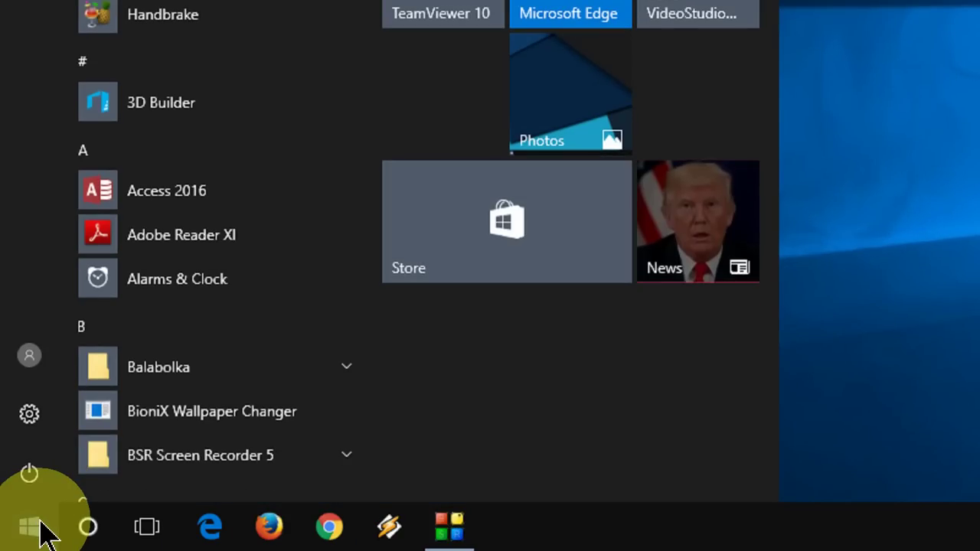
{"action": "type", "text": "task schedule"}
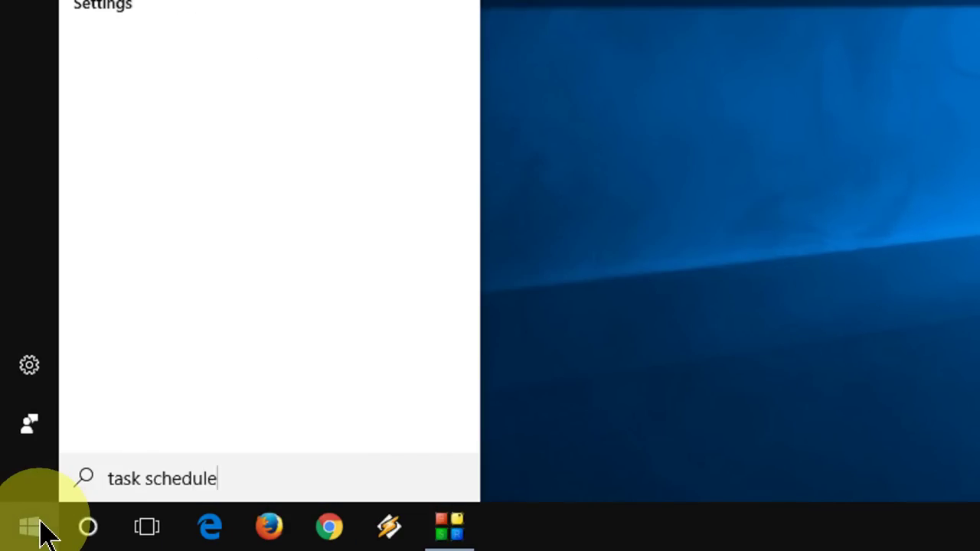
{"action": "left_click", "coordinate": [230, 92]}
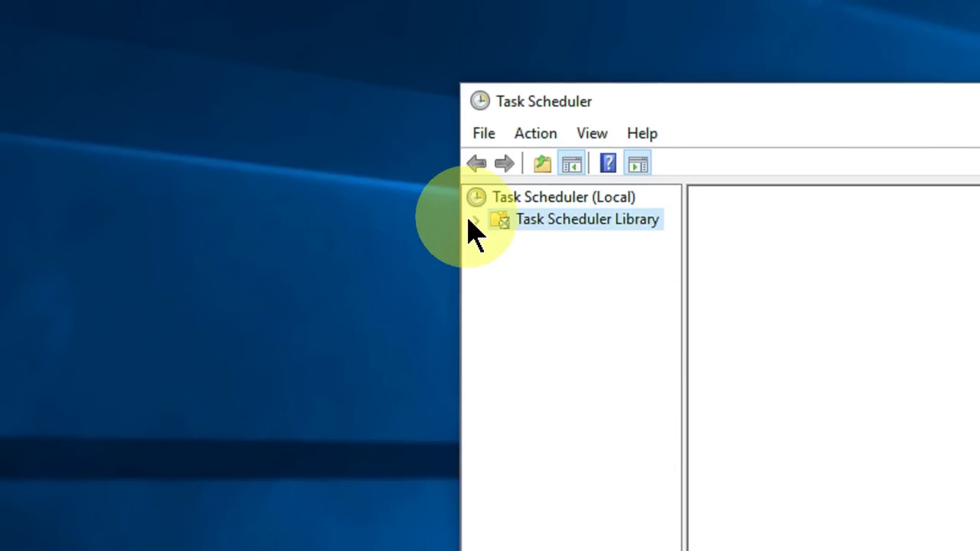
{"action": "left_click", "coordinate": [472, 222]}
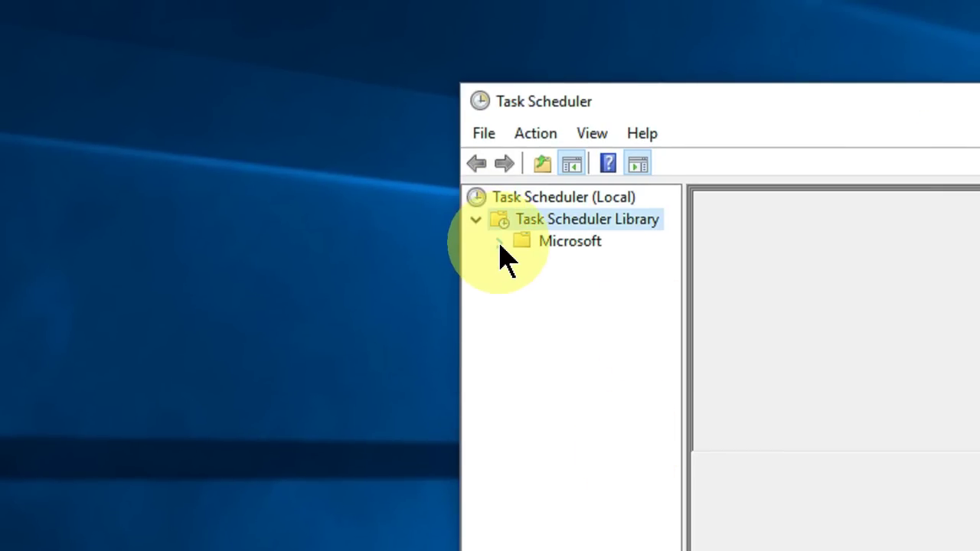
{"action": "left_click", "coordinate": [499, 243]}
{"action": "left_click", "coordinate": [574, 264]}
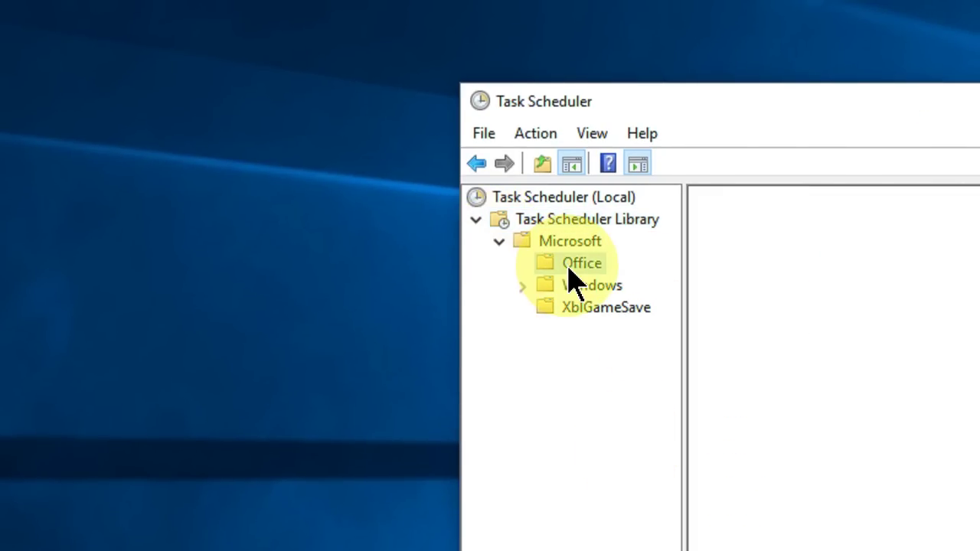
- Check the Delete Folder command for the Office folder without running it, and close Task Scheduler
{"action": "right_click", "coordinate": [557, 266]}
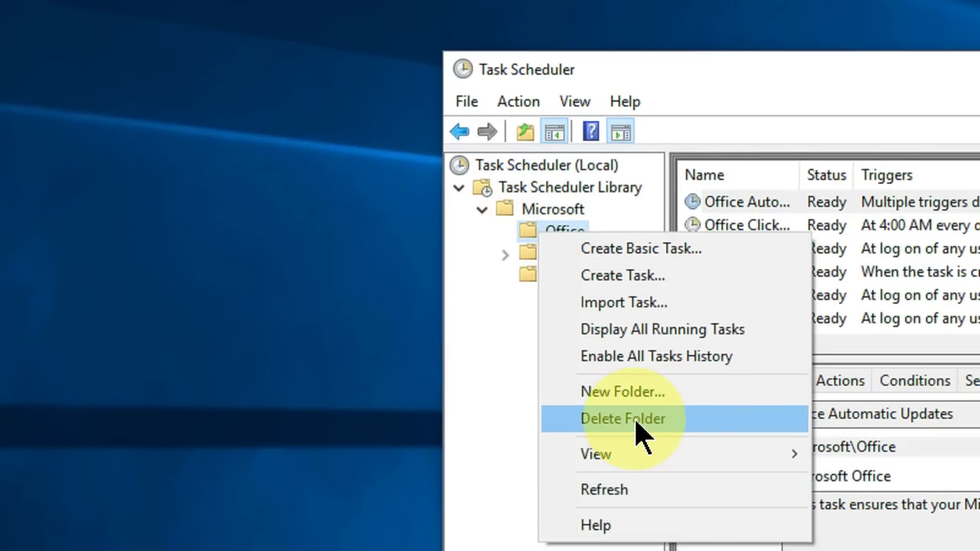
{"action": "key", "text": "Escape"}
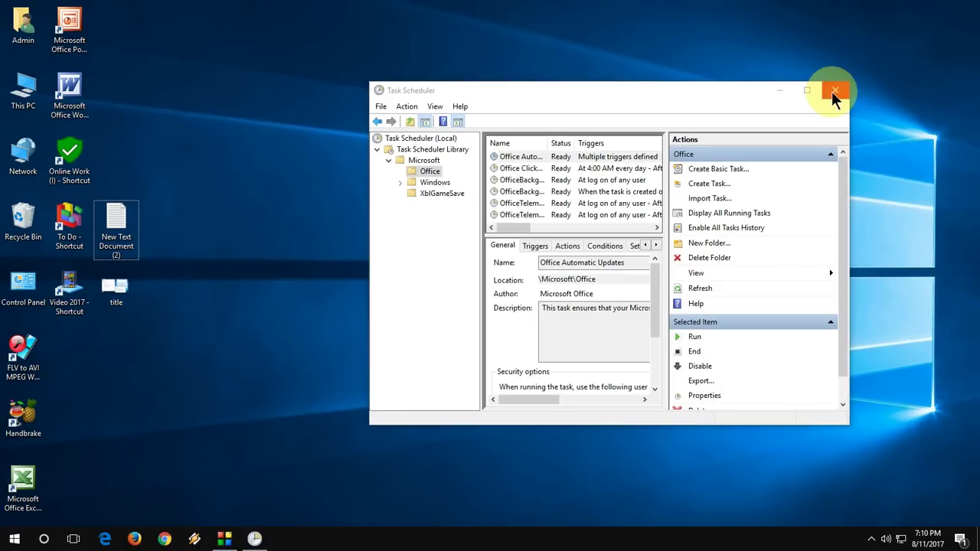
{"action": "left_click", "coordinate": [831, 91]}
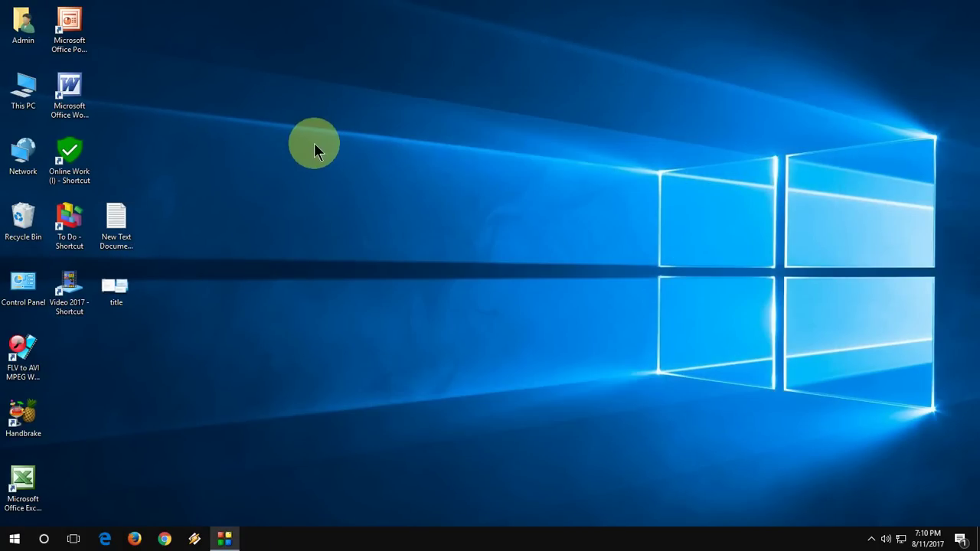
{"action": "right_click", "coordinate": [314, 143]}
{"action": "left_click", "coordinate": [336, 182]}
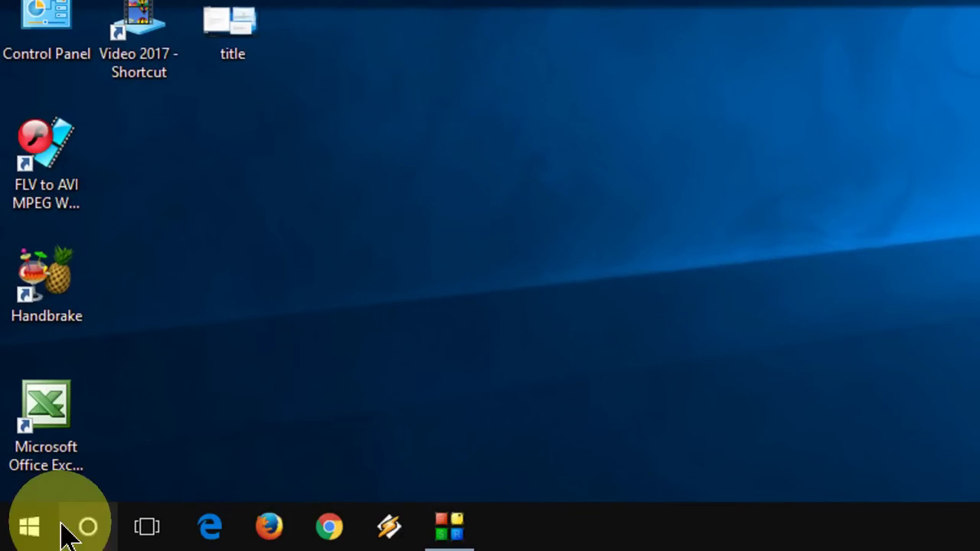
- Run msiexec /unregister twice in an administrator Command Prompt and close the window
{"action": "right_click", "coordinate": [29, 534]}
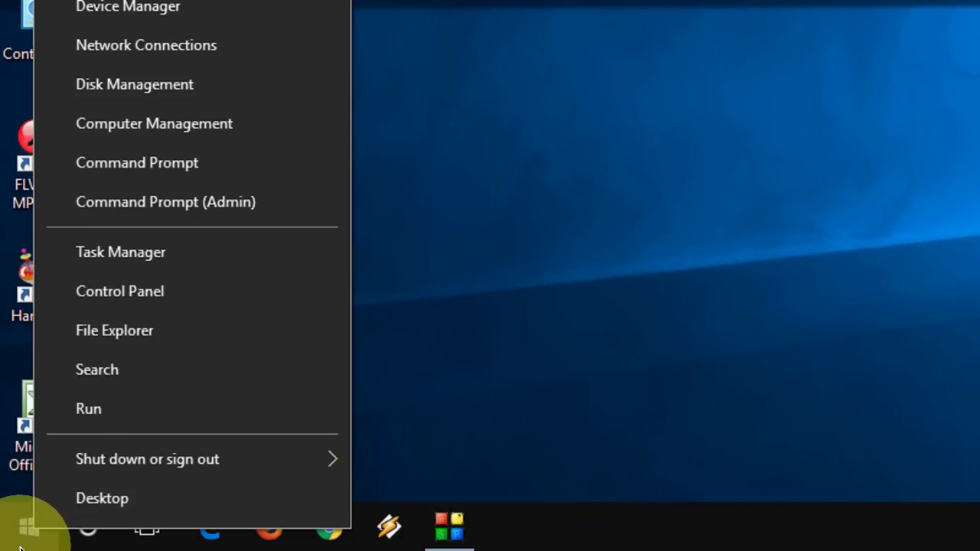
{"action": "left_click", "coordinate": [184, 207]}
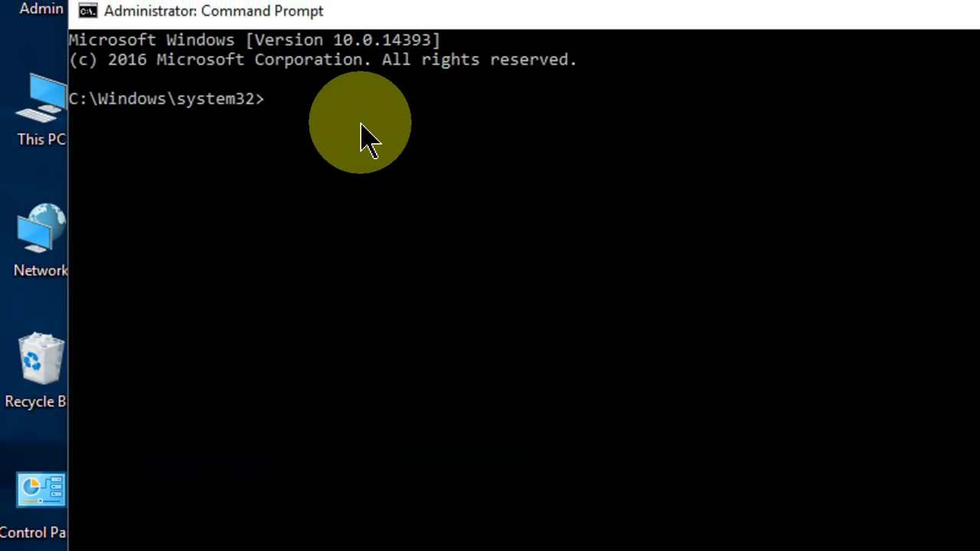
{"action": "type", "text": "msiexec /unregister"}
{"action": "key", "text": "Return"}
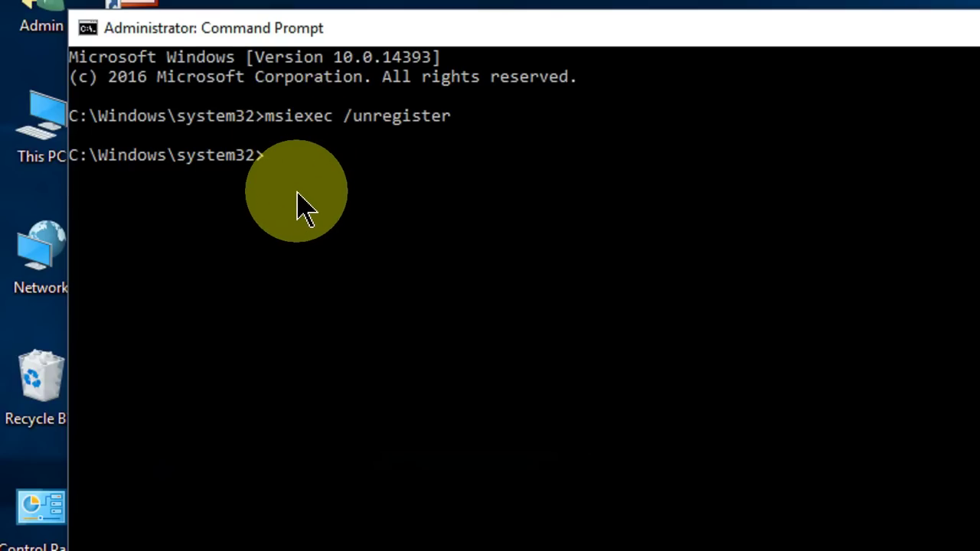
{"action": "key", "text": "Up"}
{"action": "key", "text": "Return"}
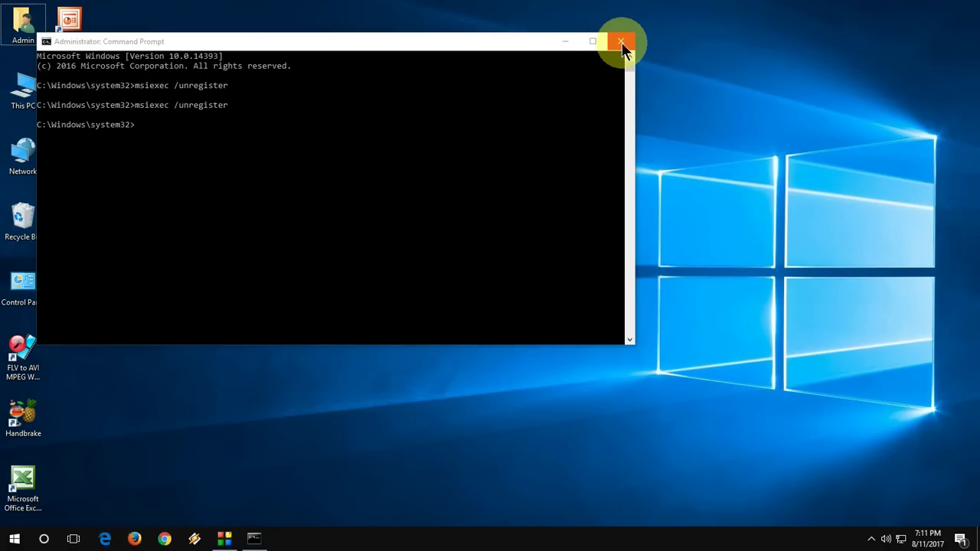
{"action": "left_click", "coordinate": [714, 42]}
{"action": "right_click", "coordinate": [307, 201]}
{"action": "left_click", "coordinate": [340, 163]}
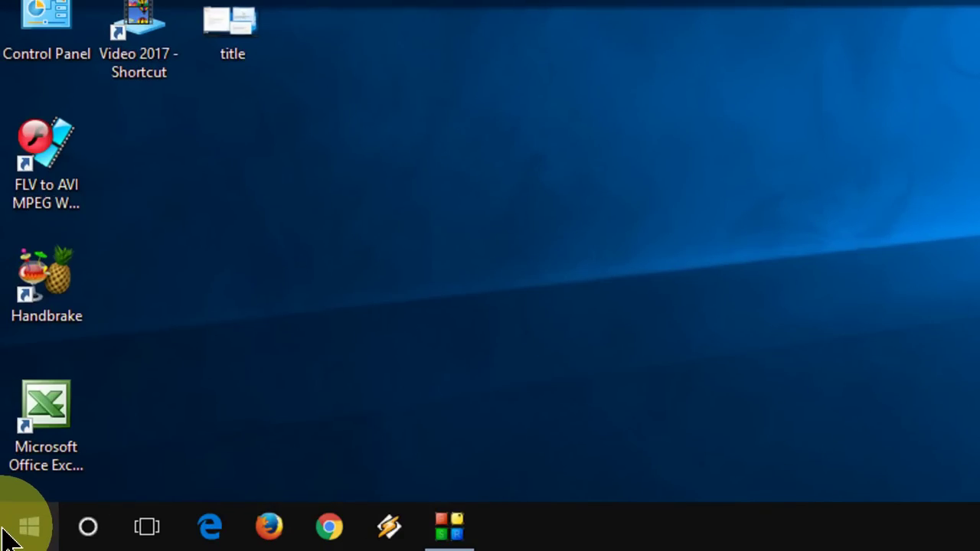
- Open the %temp% folder from the Run dialog and go up to its parent folder, Local
{"action": "key", "text": "super+r"}
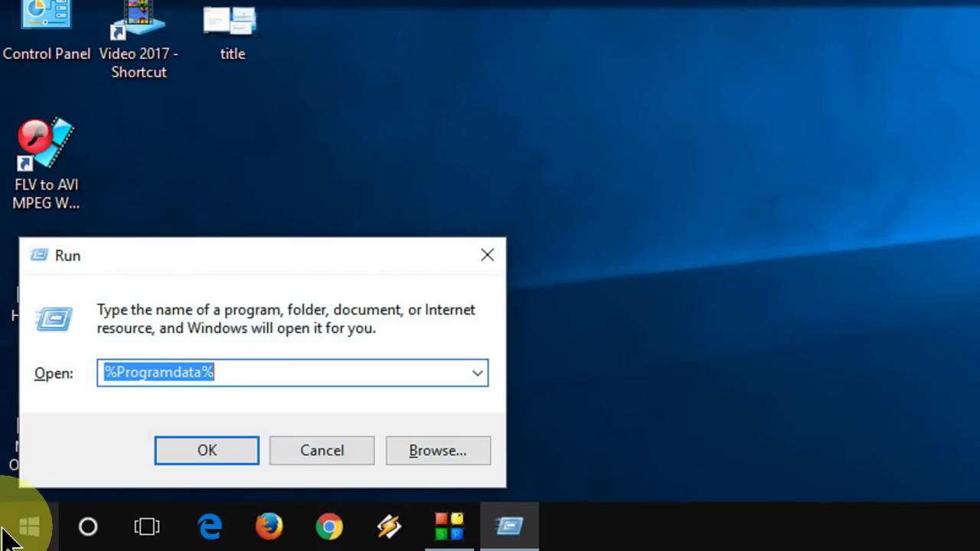
{"action": "type", "text": "%temp"}
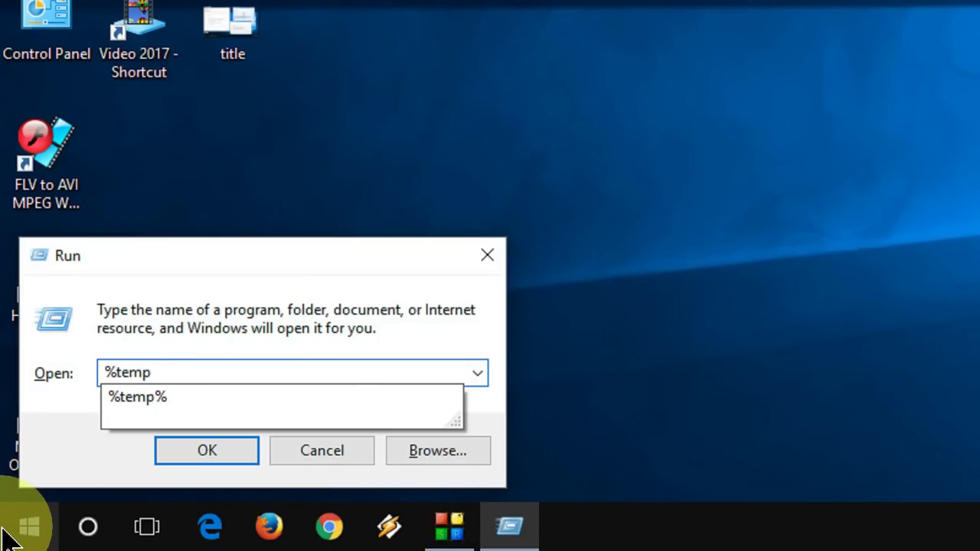
{"action": "type", "text": "%"}
{"action": "left_click", "coordinate": [178, 459]}
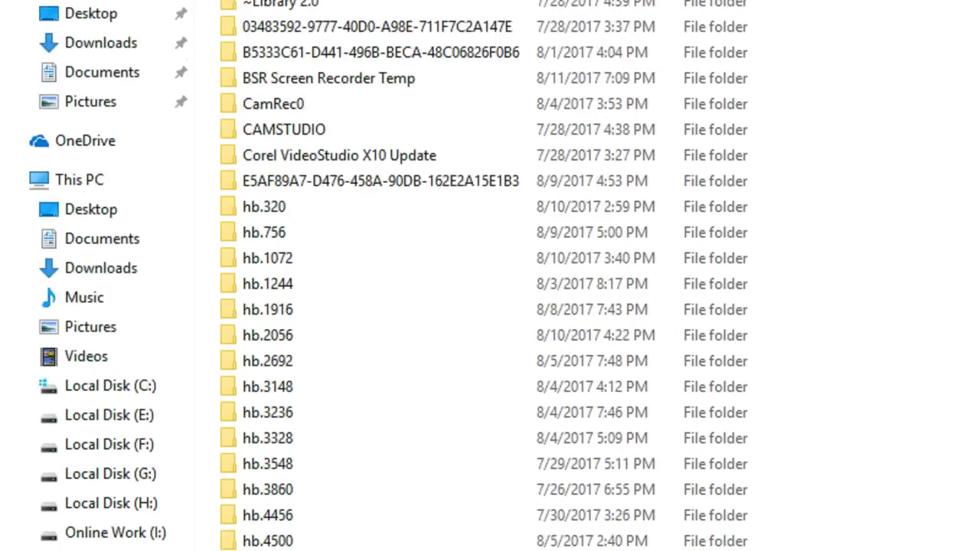
{"action": "left_click", "coordinate": [356, 39]}
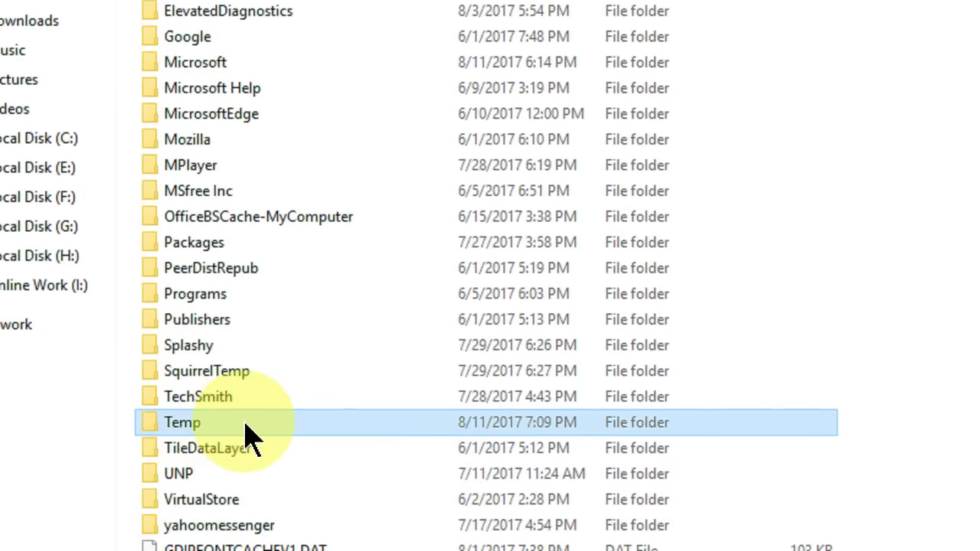
- Open the Temp folder's properties and start editing its security permissions
{"action": "right_click", "coordinate": [245, 430]}
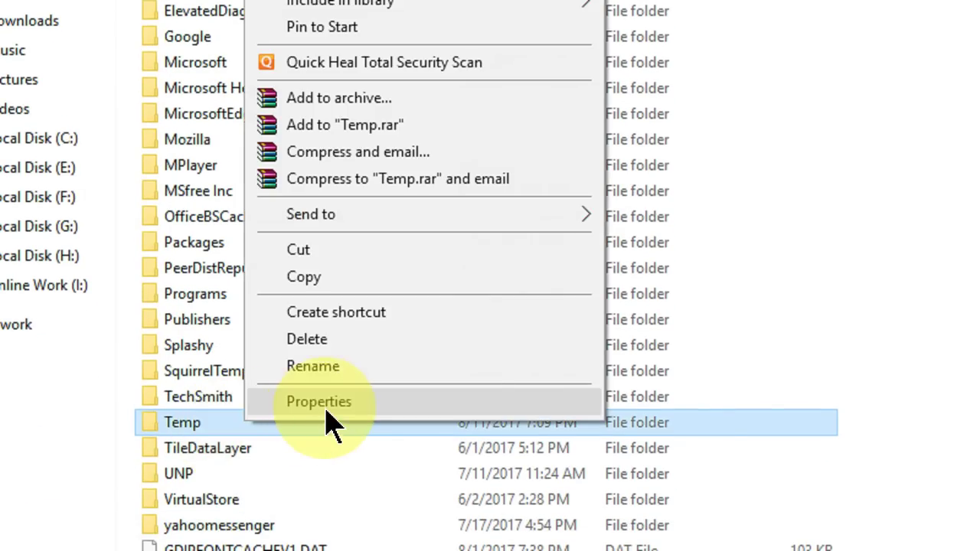
{"action": "left_click", "coordinate": [325, 402]}
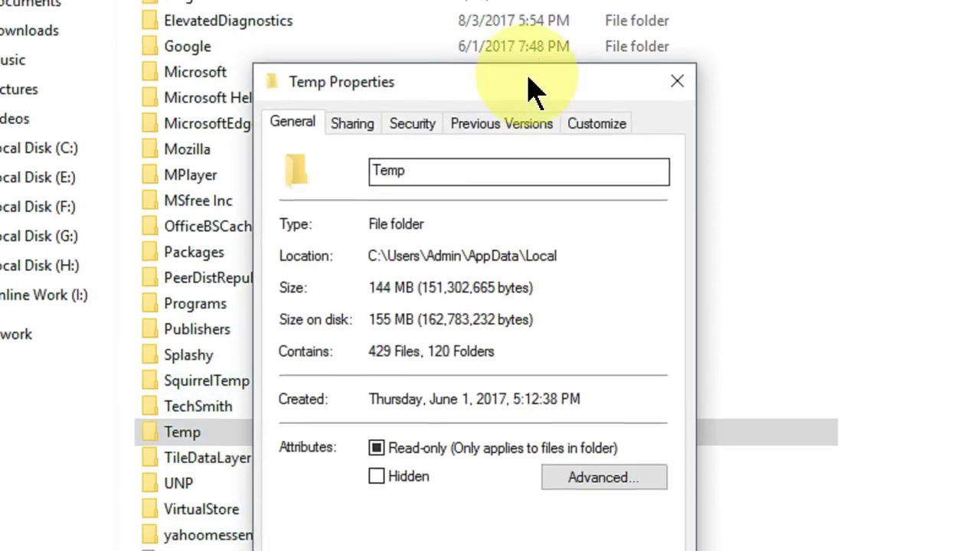
{"action": "left_click_drag", "start_coordinate": [531, 76], "coordinate": [707, 0]}
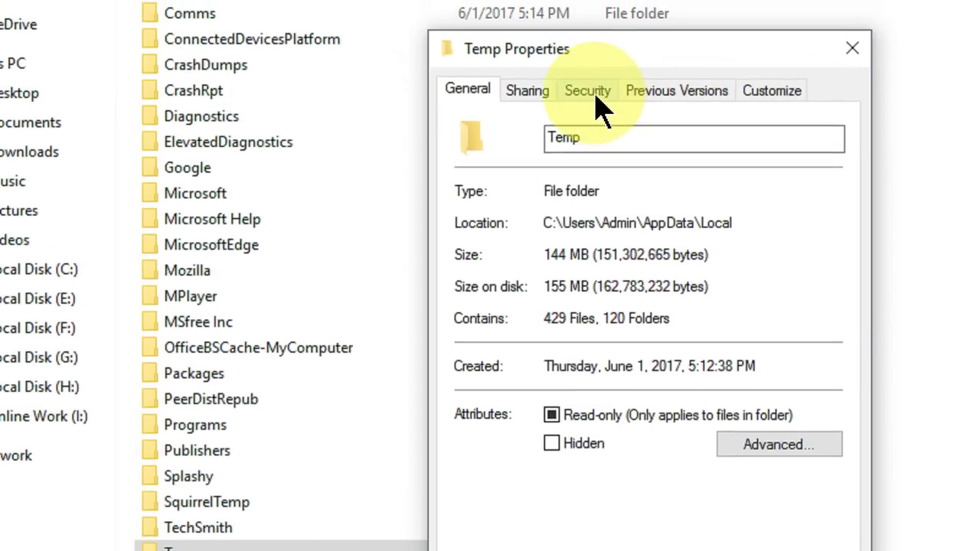
{"action": "left_click", "coordinate": [593, 89]}
{"action": "left_click", "coordinate": [759, 309]}
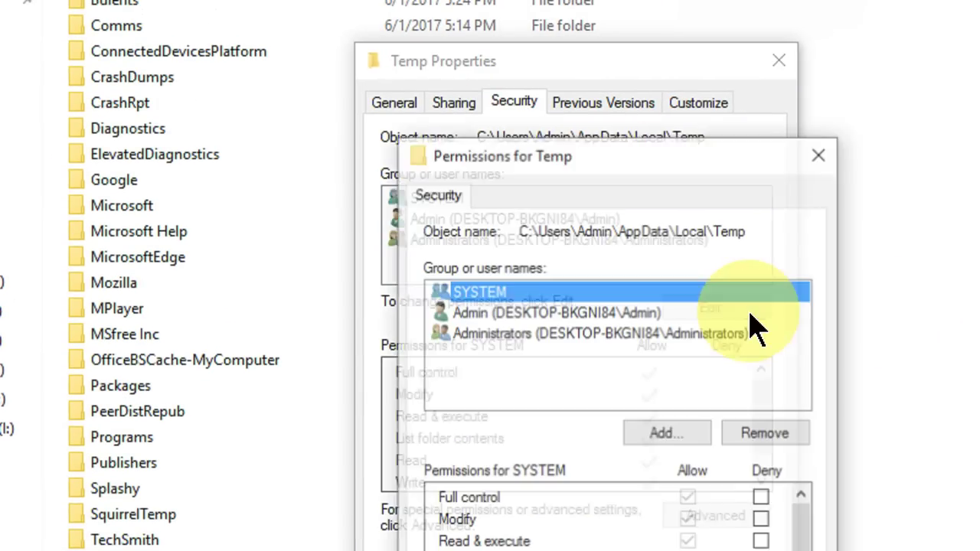
- Find all users and groups for the Temp folder's permissions, select the entire list from Access Control Assistance Operators to Users, and cancel adding them
{"action": "left_click", "coordinate": [662, 433]}
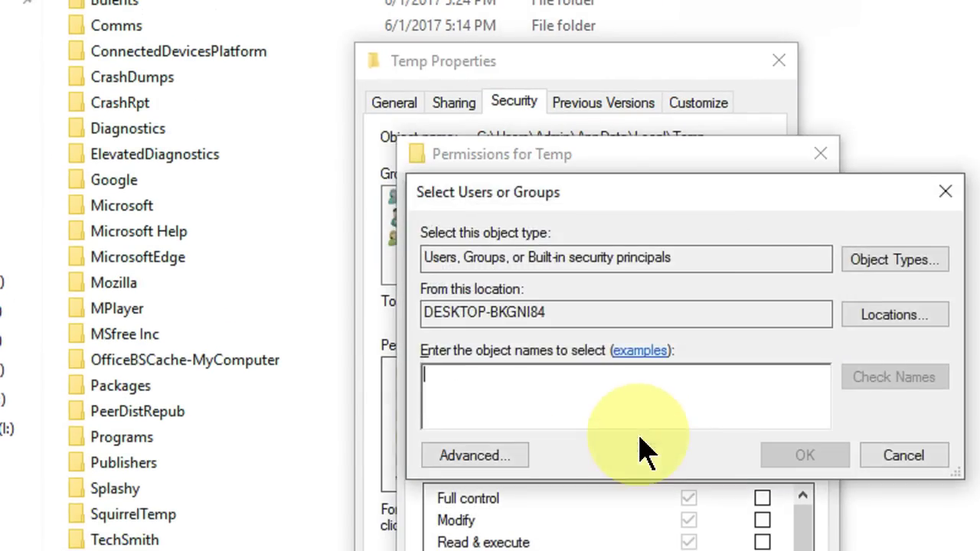
{"action": "left_click", "coordinate": [489, 456]}
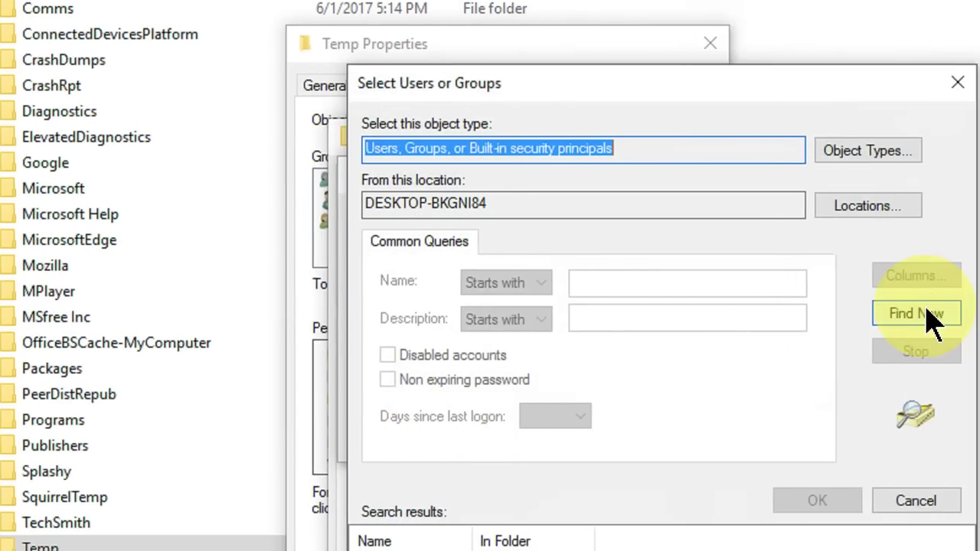
{"action": "left_click", "coordinate": [965, 314]}
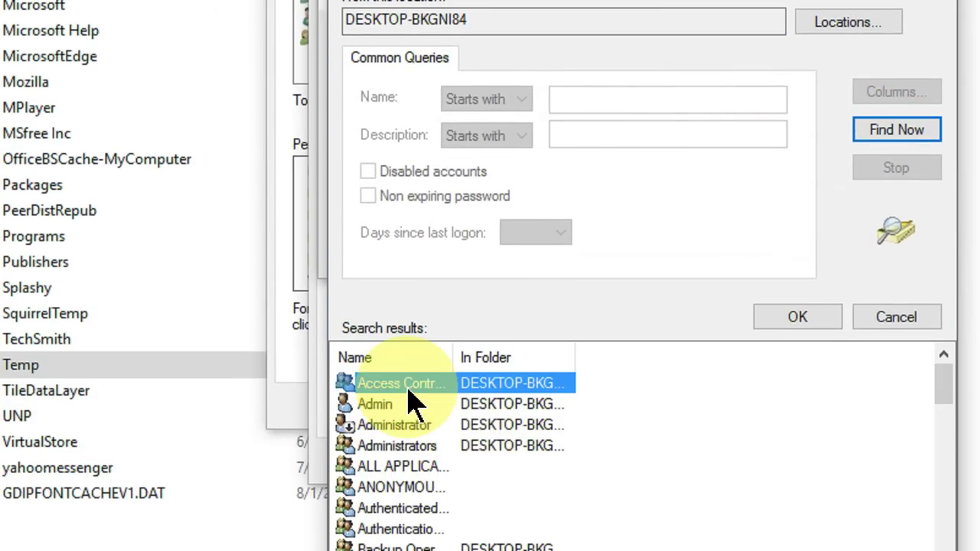
{"action": "left_click", "coordinate": [410, 398]}
{"action": "key", "text": "shift+Down"}
{"action": "key", "text": "shift+Down"}
{"action": "key", "text": "shift+Down"}
{"action": "key", "text": "shift+Down"}
{"action": "key", "text": "shift+Down"}
{"action": "key", "text": "shift+Down"}
{"action": "key", "text": "shift+Down"}
{"action": "key", "text": "shift+Down"}
{"action": "key", "text": "shift+Down"}
{"action": "key", "text": "shift+Down"}
{"action": "key", "text": "shift+Down"}
{"action": "key", "text": "shift+Down"}
{"action": "key", "text": "shift+Down"}
{"action": "key", "text": "shift+Down"}
{"action": "key", "text": "shift+Down"}
{"action": "key", "text": "shift+Down"}
{"action": "key", "text": "shift+Down"}
{"action": "key", "text": "shift+Down"}
{"action": "key", "text": "shift+Down"}
{"action": "key", "text": "shift+Down"}
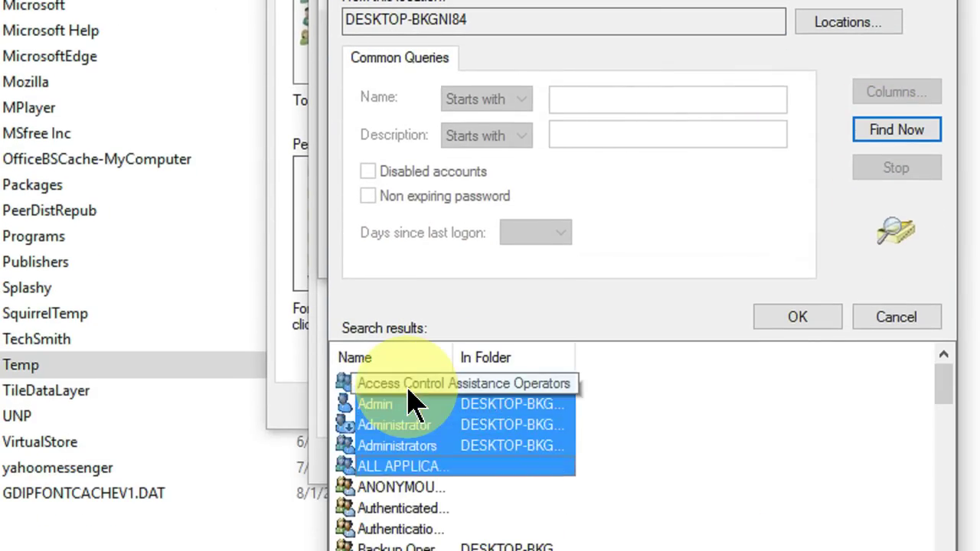
{"action": "key", "text": "shift+Down"}
{"action": "key", "text": "shift+Down"}
{"action": "key", "text": "shift+Down"}
{"action": "key", "text": "shift+Down"}
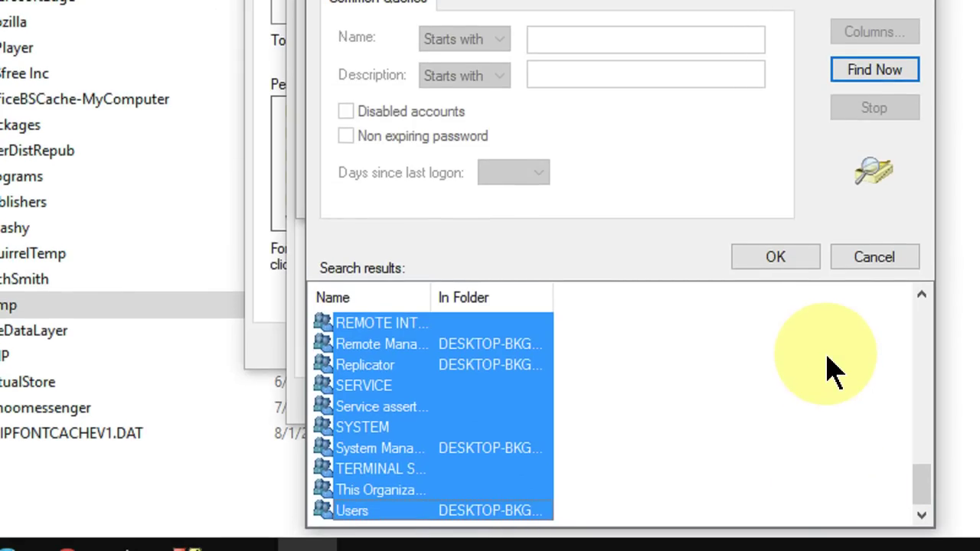
{"action": "left_click", "coordinate": [773, 257]}
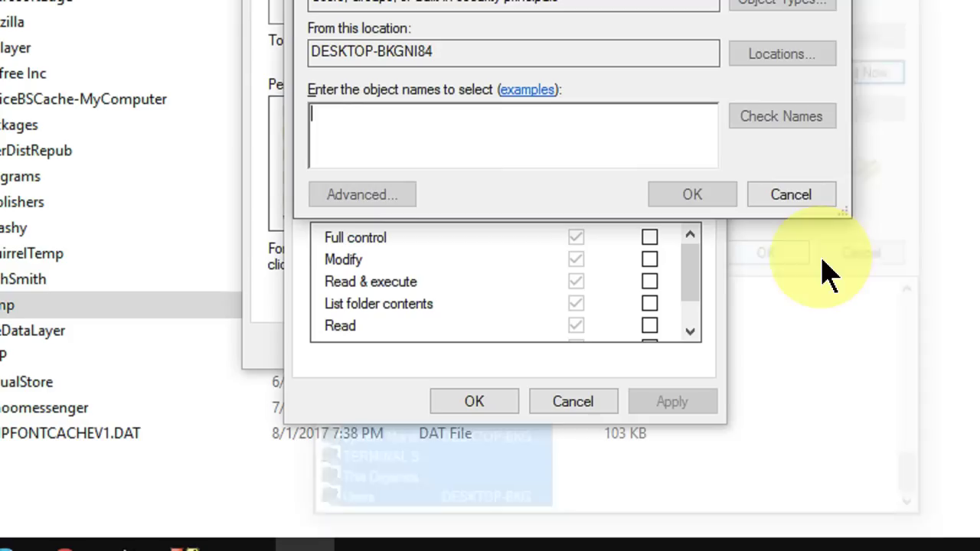
{"action": "left_click", "coordinate": [772, 193]}
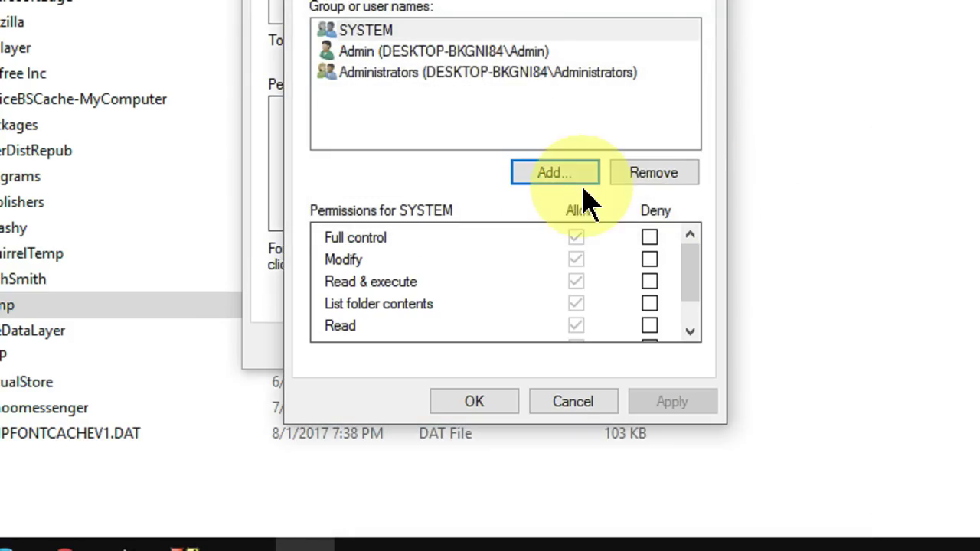
- Close the Temp permissions and properties dialogs, and refresh and close the Local folder window
{"action": "left_click", "coordinate": [474, 401]}
{"action": "left_click", "coordinate": [432, 346]}
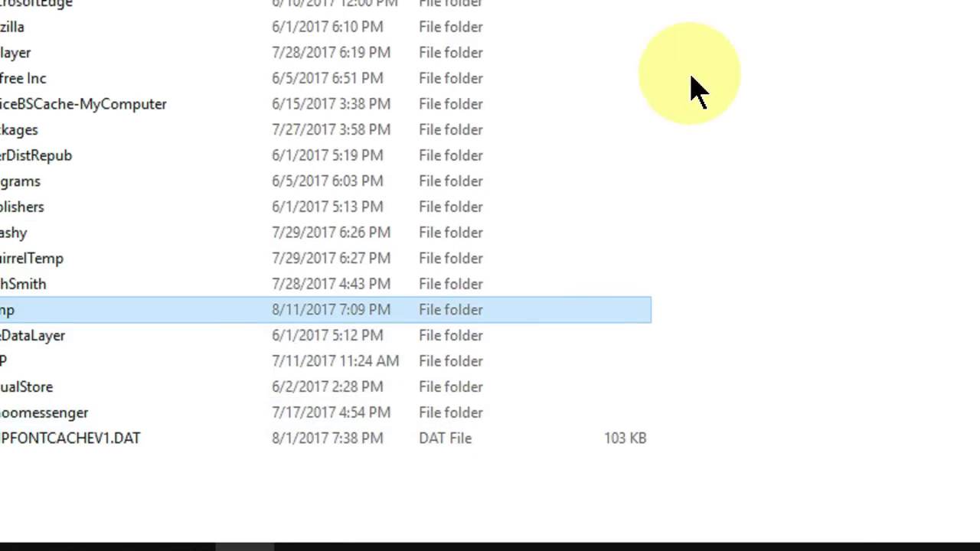
{"action": "right_click", "coordinate": [514, 245]}
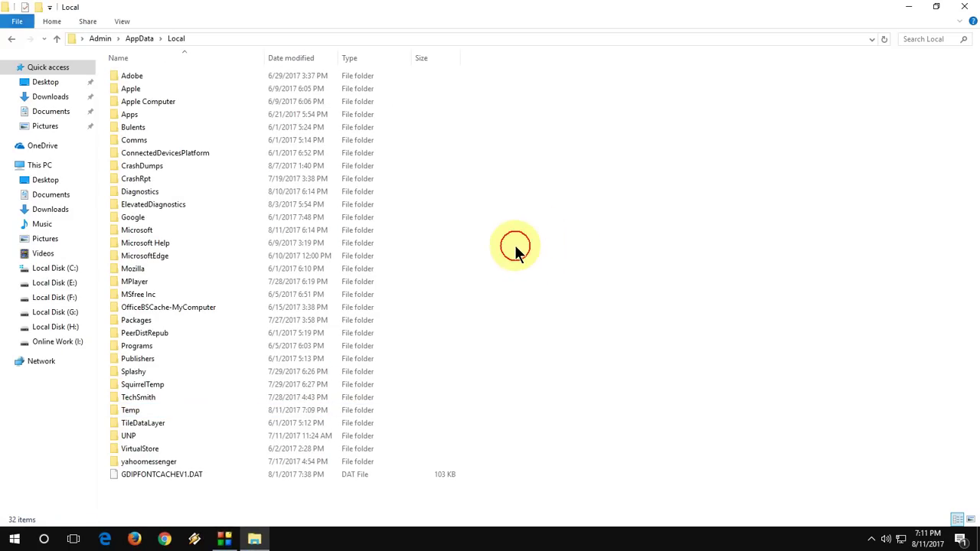
{"action": "left_click", "coordinate": [539, 297]}
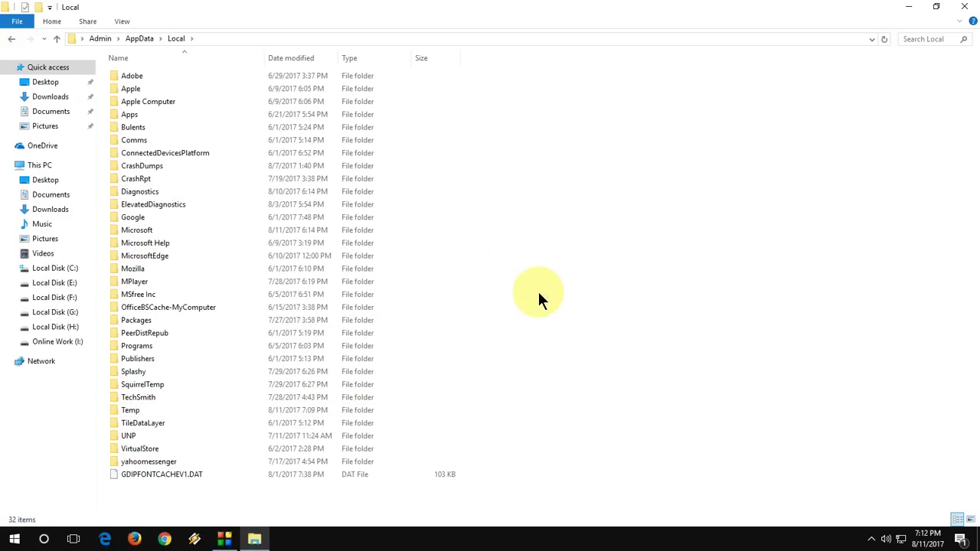
{"action": "left_click", "coordinate": [964, 6]}
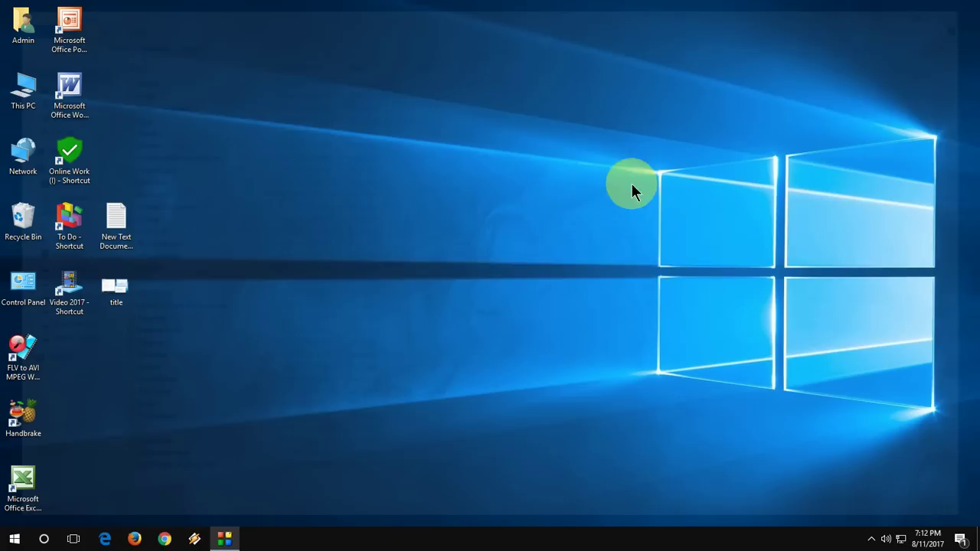
- Open the %programdata% folder from the Run dialog and go into its Microsoft folder
{"action": "key", "text": "super+r"}
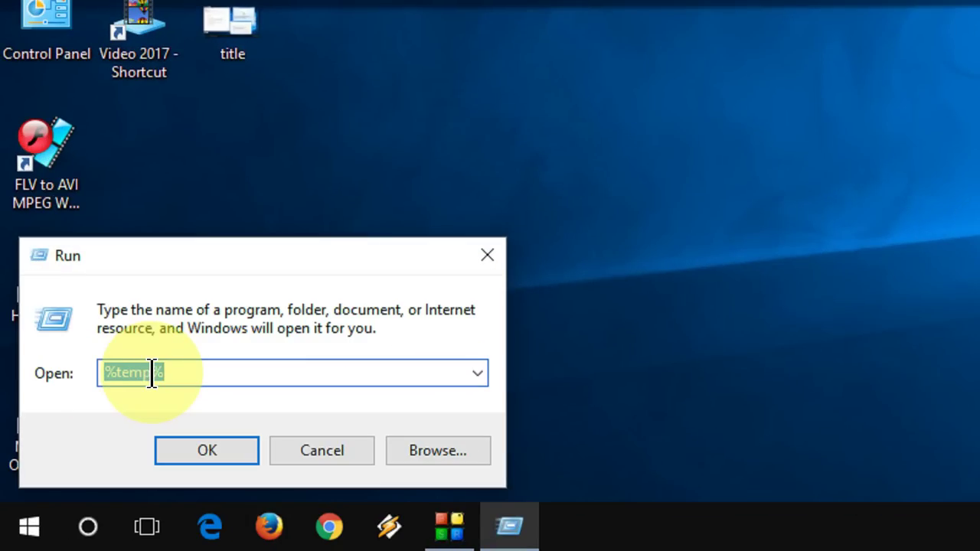
{"action": "type", "text": "%p"}
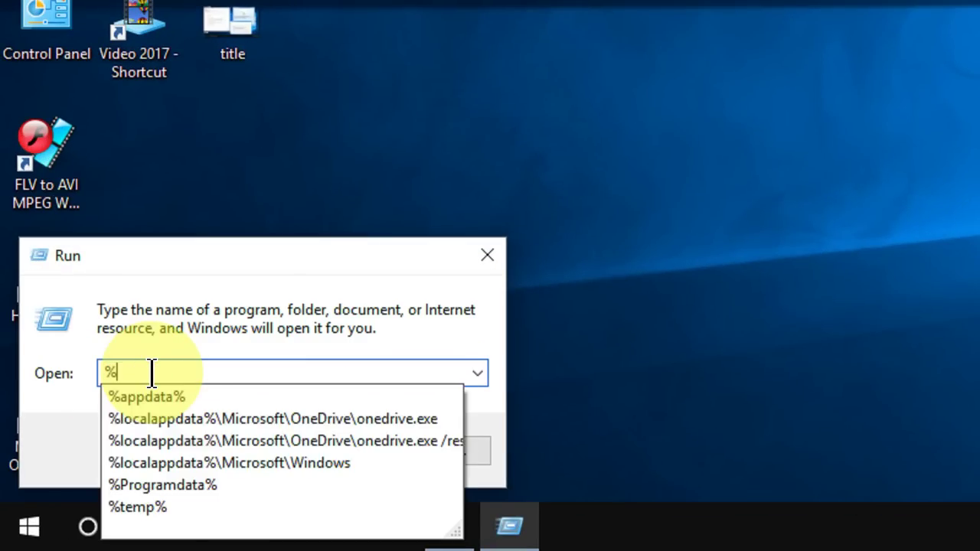
{"action": "type", "text": "rogr"}
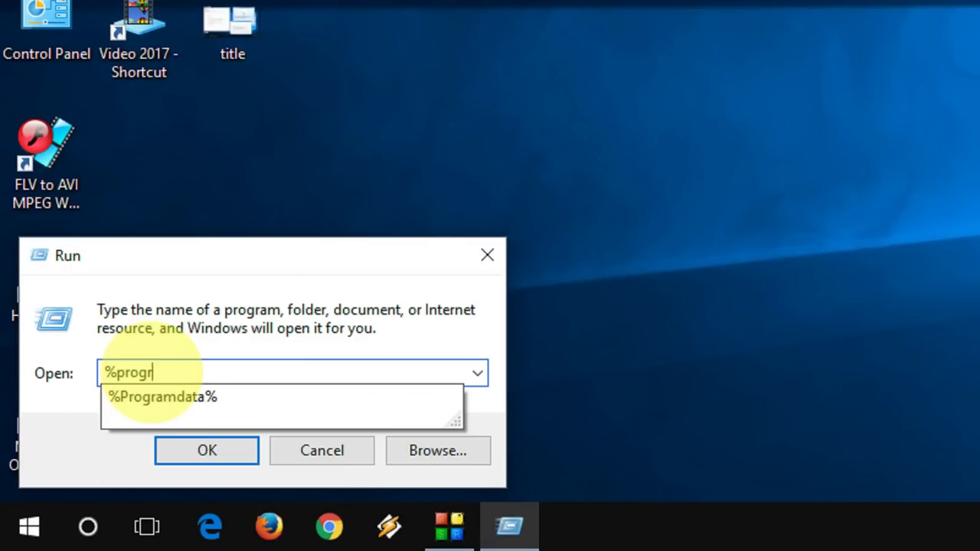
{"action": "type", "text": "amdata"}
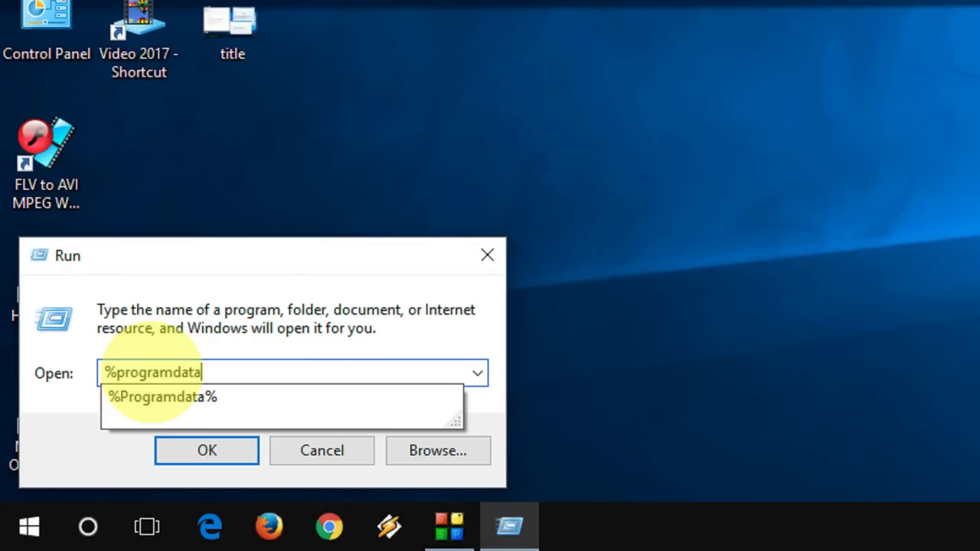
{"action": "type", "text": "%"}
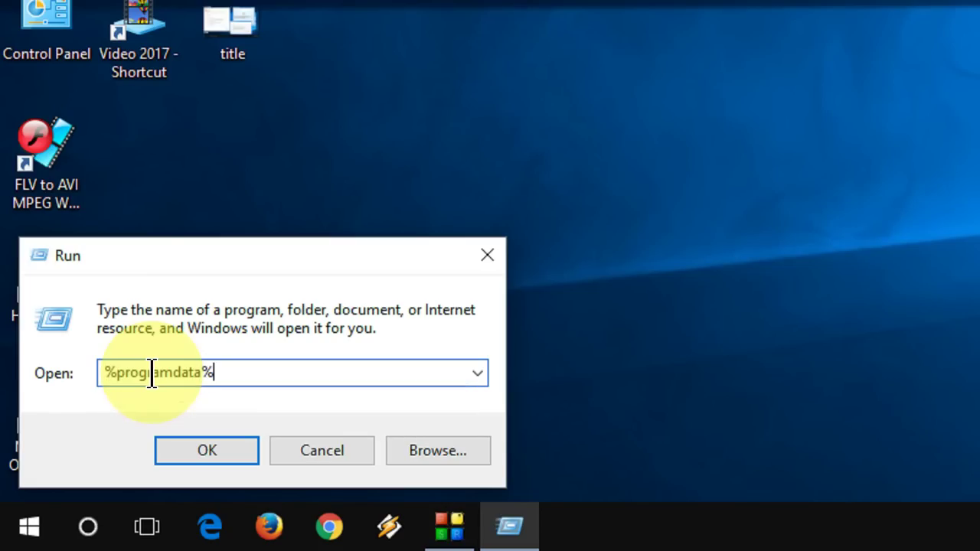
{"action": "left_click", "coordinate": [192, 459]}
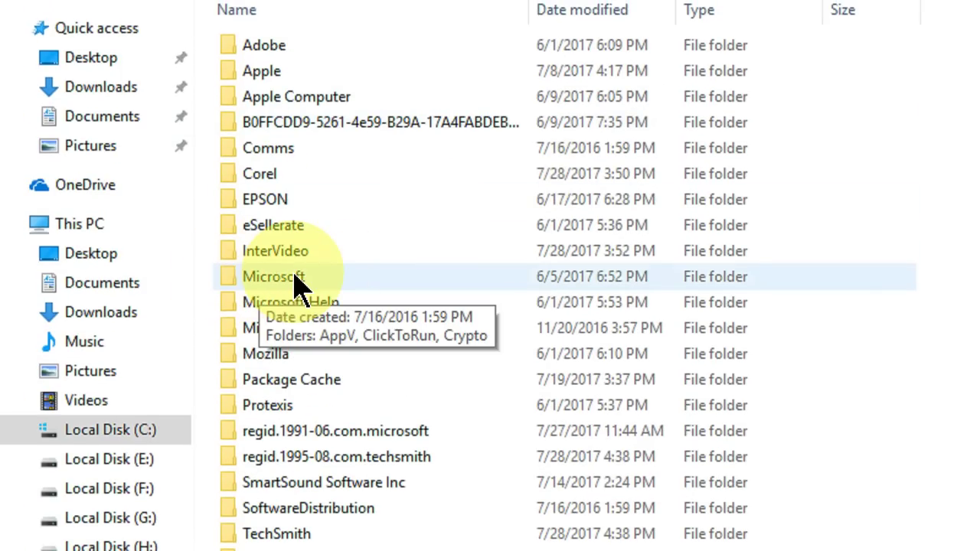
{"action": "double_click", "coordinate": [297, 280]}
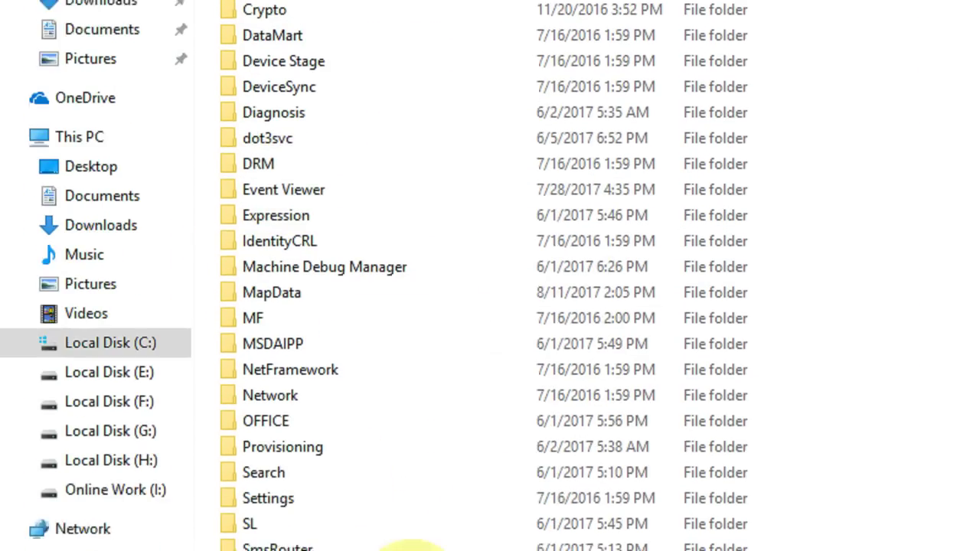
- View the available actions for the OFFICE folder without applying any, close the folder window and refresh the desktop
{"action": "right_click", "coordinate": [272, 383]}
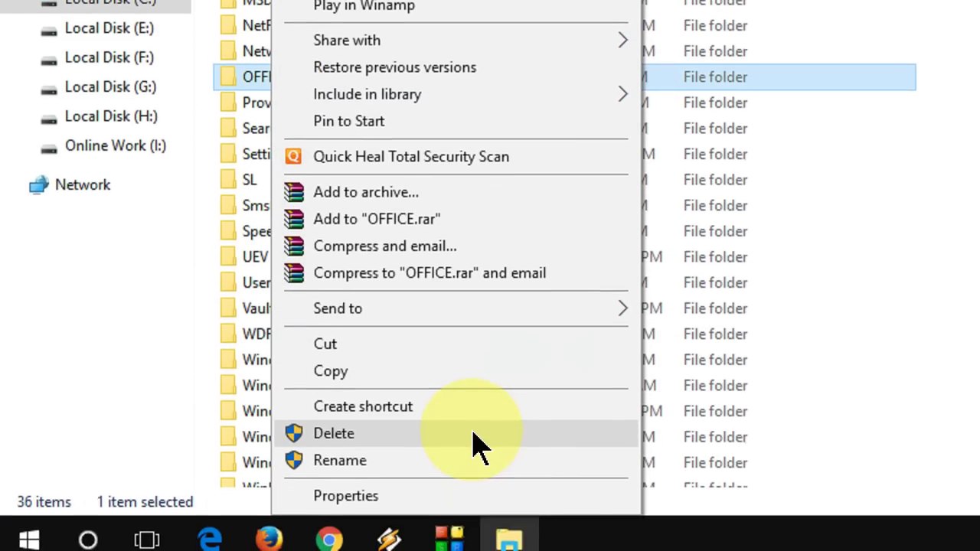
{"action": "key", "text": "Escape"}
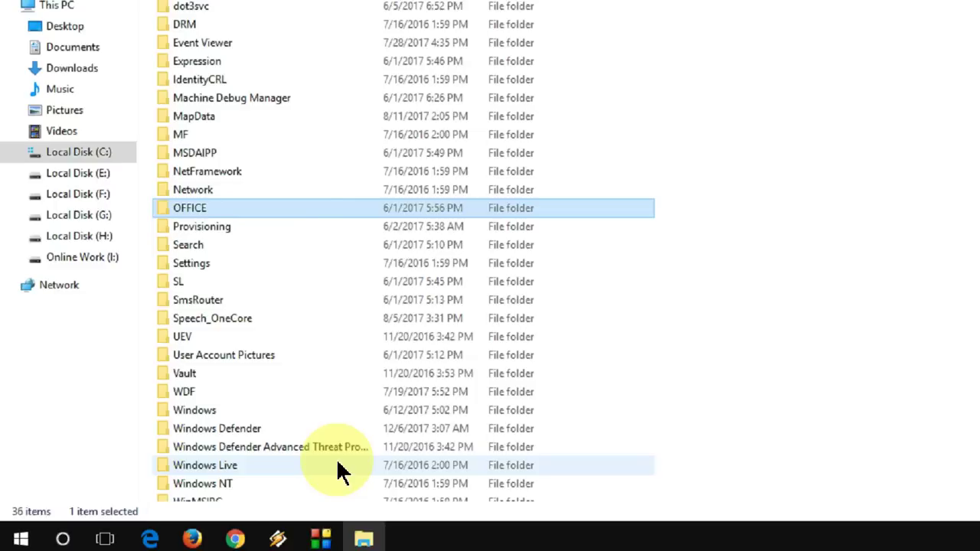
{"action": "left_click", "coordinate": [605, 228]}
{"action": "left_click", "coordinate": [964, 6]}
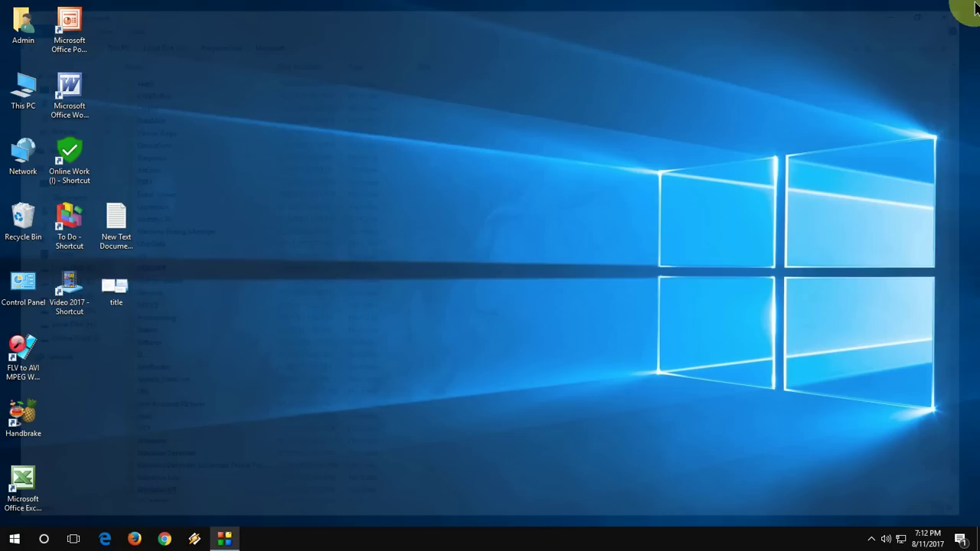
{"action": "right_click", "coordinate": [386, 120]}
{"action": "left_click", "coordinate": [407, 158]}
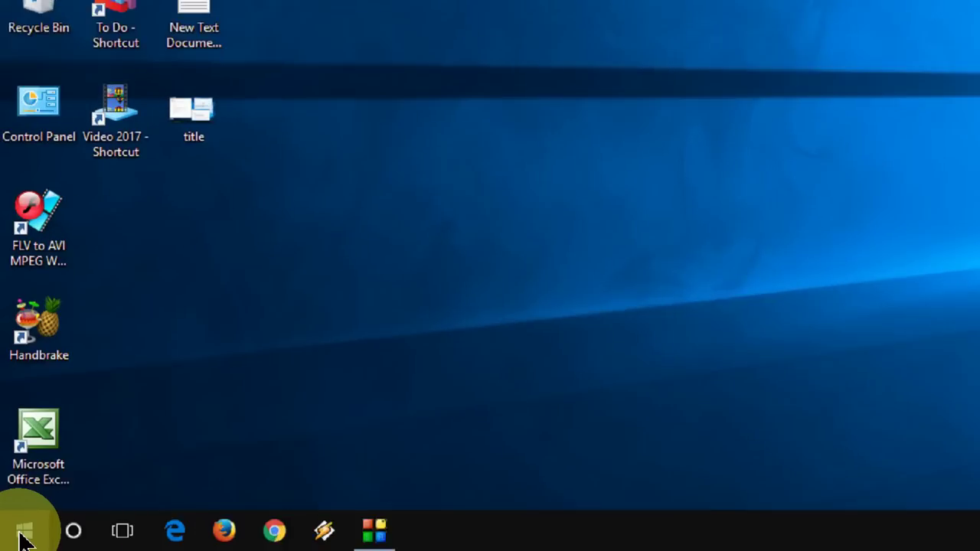
- Open the %appdata% folder from the Run dialog and go into its Microsoft folder
{"action": "key", "text": "super+r"}
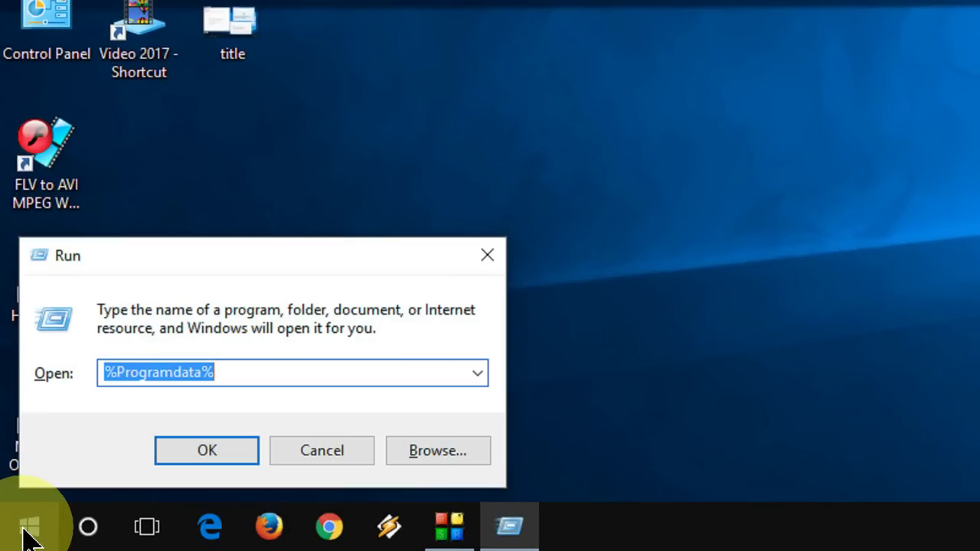
{"action": "type", "text": "%app"}
{"action": "key", "text": "Down"}
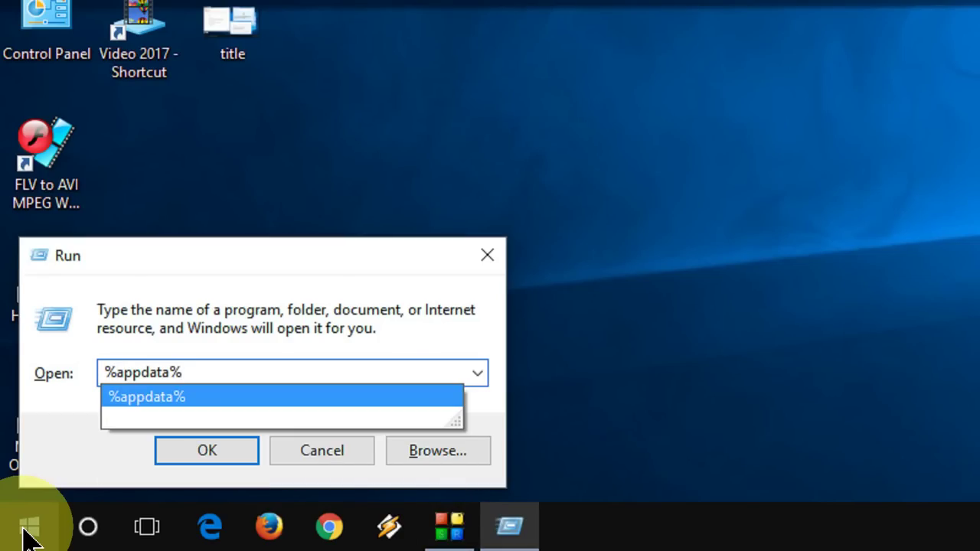
{"action": "key", "text": "Return"}
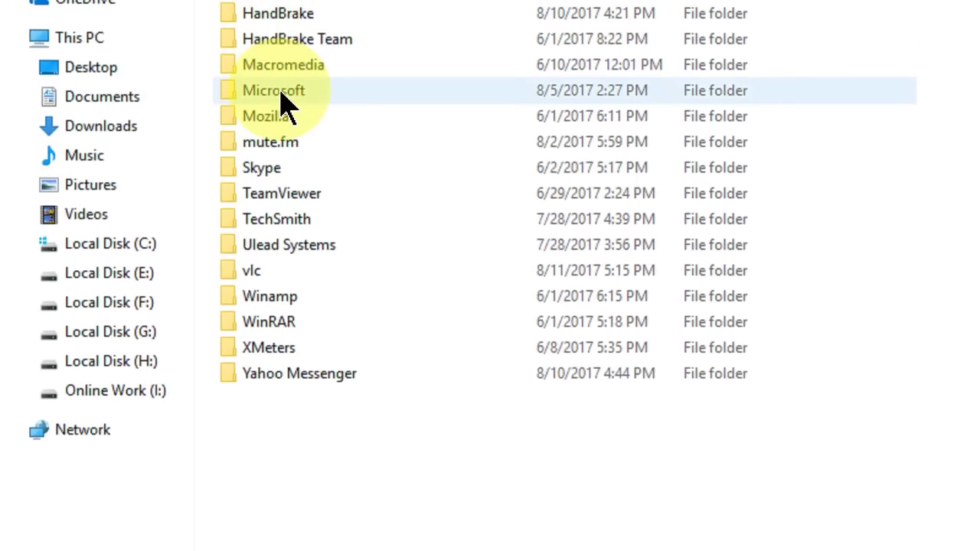
{"action": "double_click", "coordinate": [281, 94]}
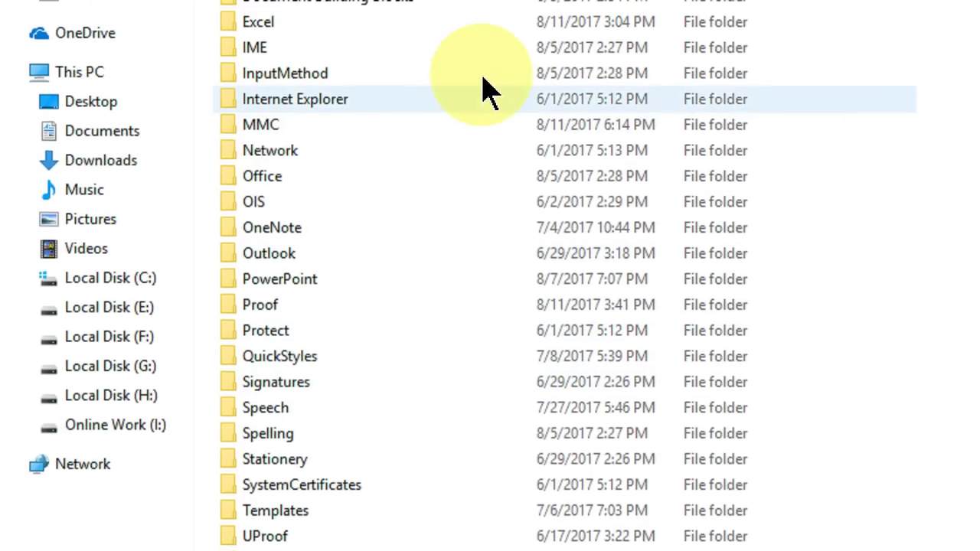
- Select the Office folder, view its available actions without applying any, and close the folder window
{"action": "key", "text": "o"}
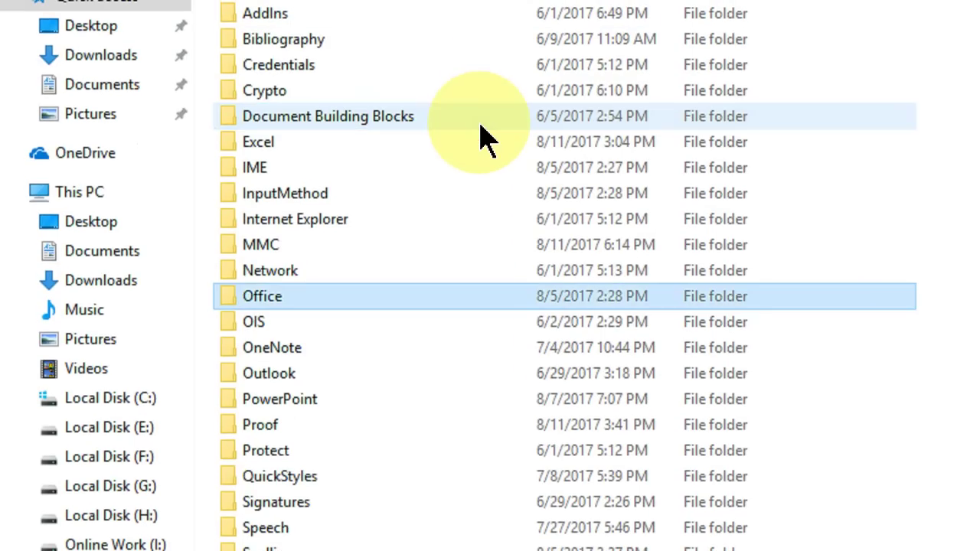
{"action": "right_click", "coordinate": [300, 298]}
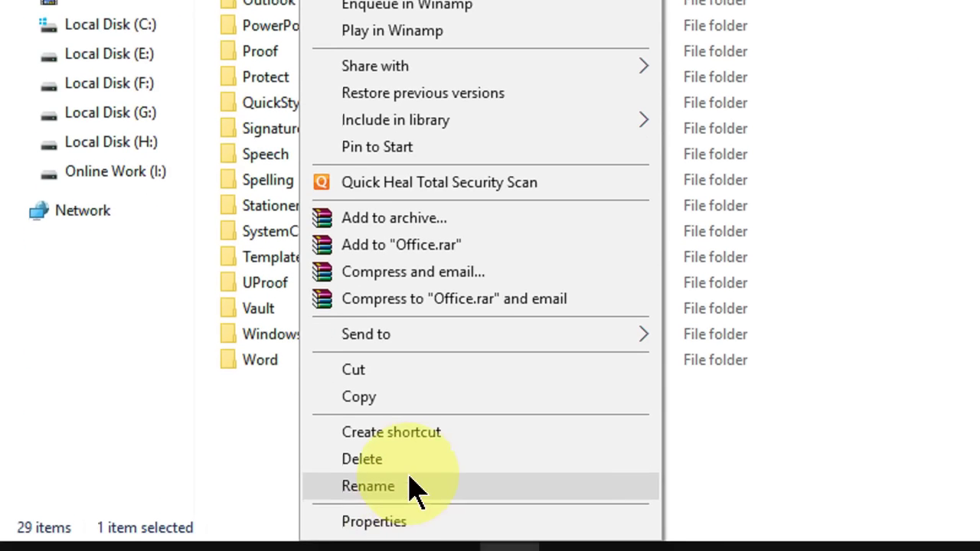
{"action": "left_click", "coordinate": [891, 148]}
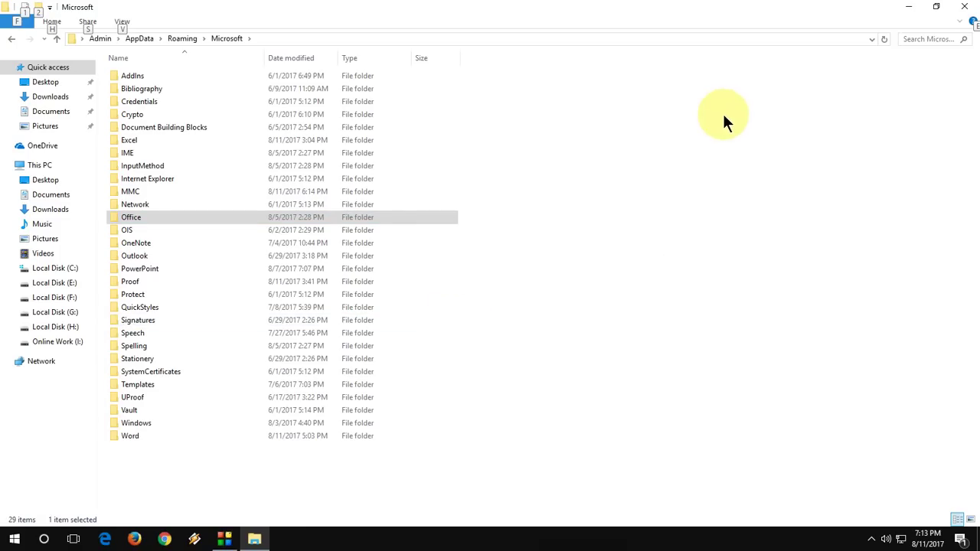
{"action": "left_click", "coordinate": [968, 7]}
- Open the %Programdata% folder again from the Run dialog
{"action": "key", "text": "super+r"}
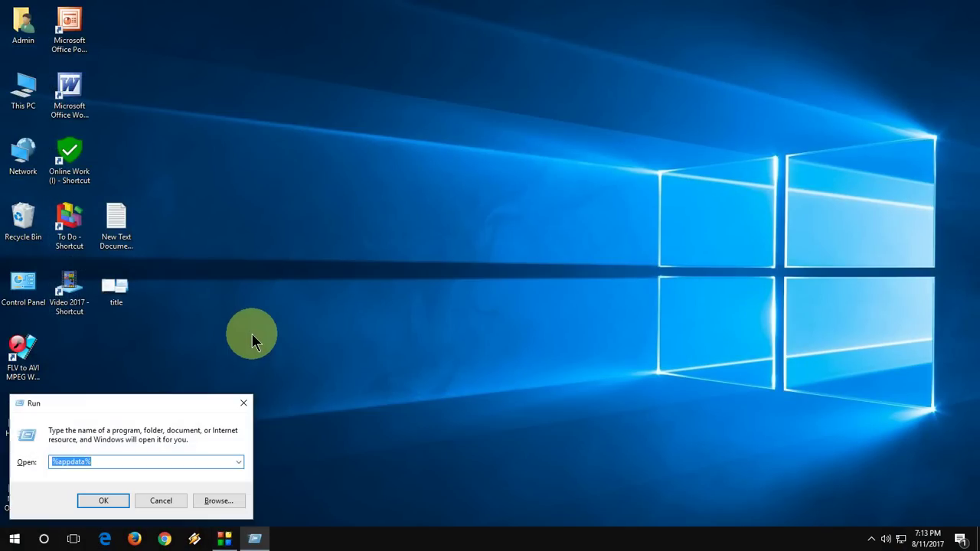
{"action": "type", "text": "%p"}
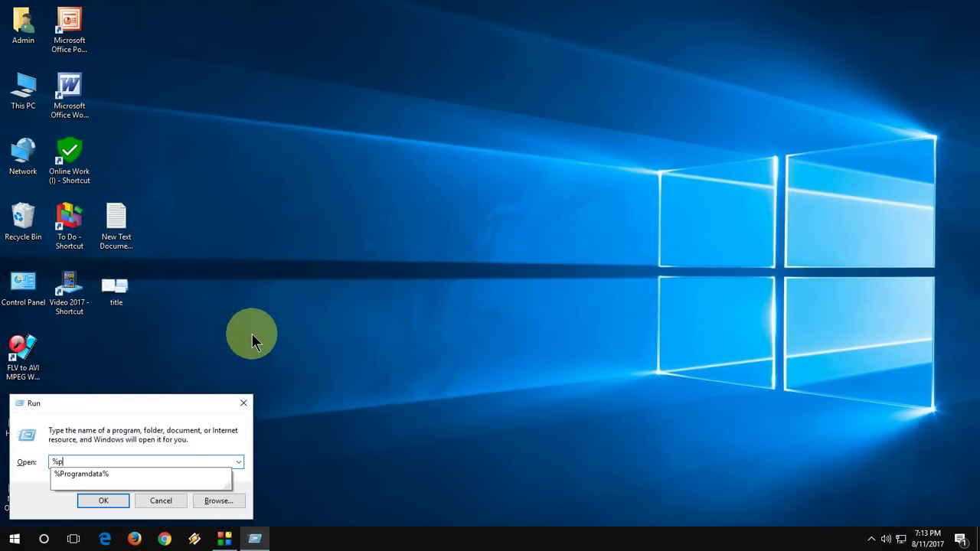
{"action": "key", "text": "Down"}
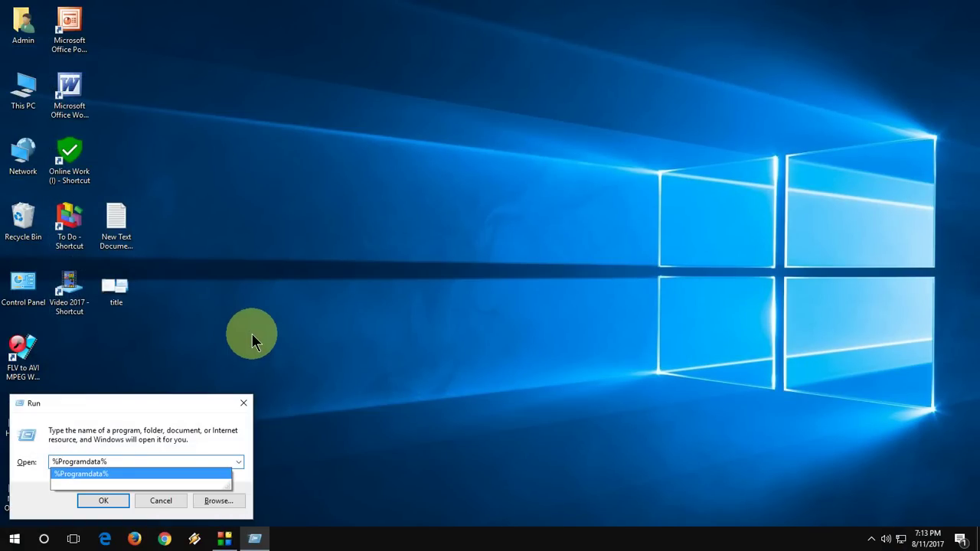
{"action": "key", "text": "Return"}
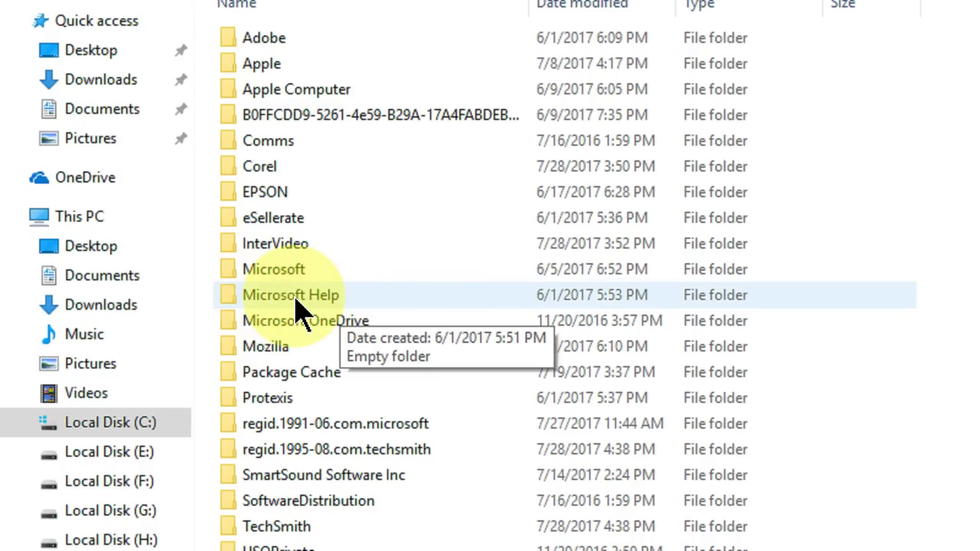
- Enter Microsoft Help.old as the new name of the Microsoft Help folder and cancel the rename
{"action": "left_click", "coordinate": [296, 300]}
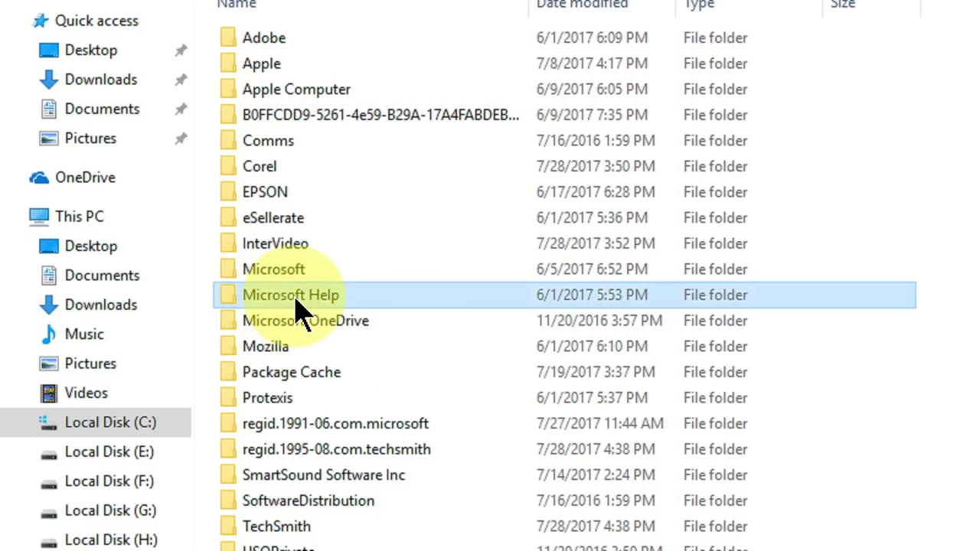
{"action": "right_click", "coordinate": [297, 303]}
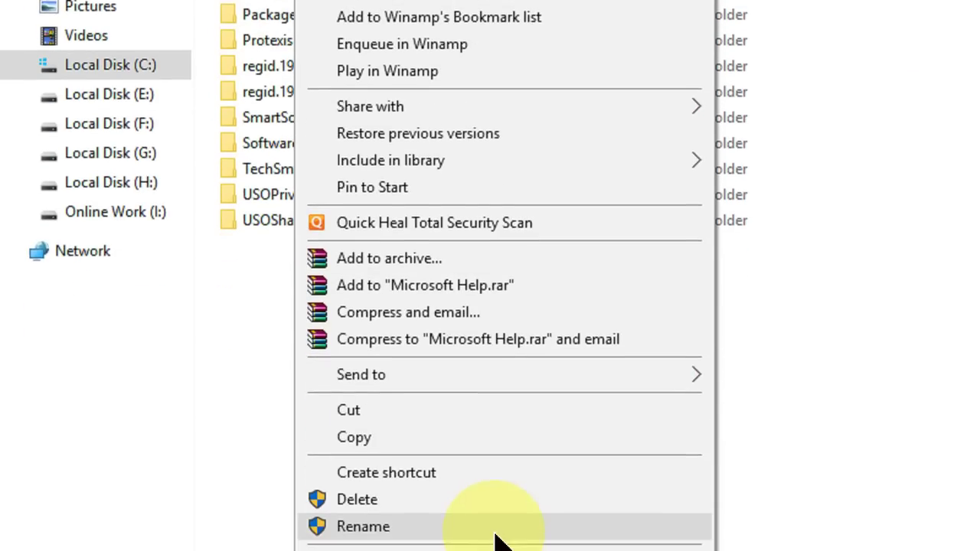
{"action": "left_click", "coordinate": [496, 536]}
{"action": "left_click", "coordinate": [354, 162]}
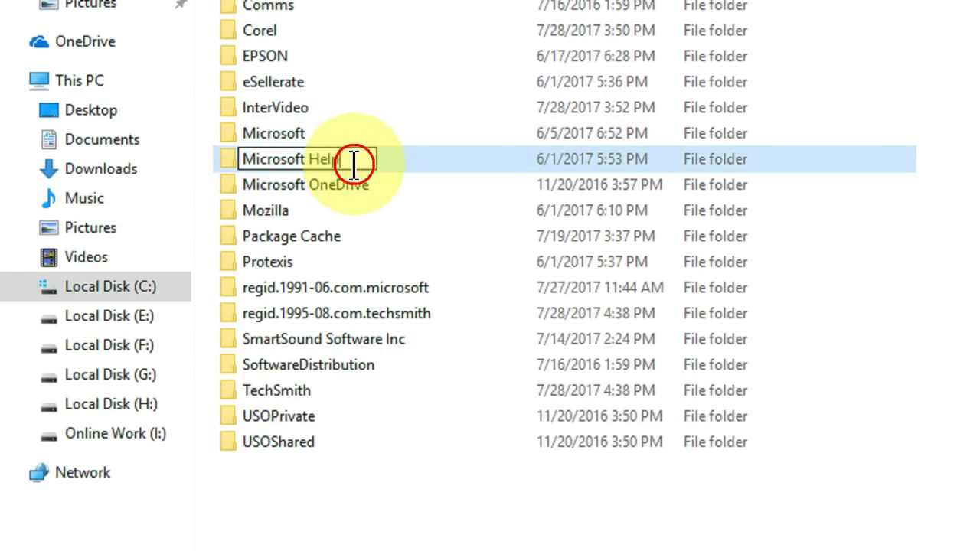
{"action": "type", "text": "."}
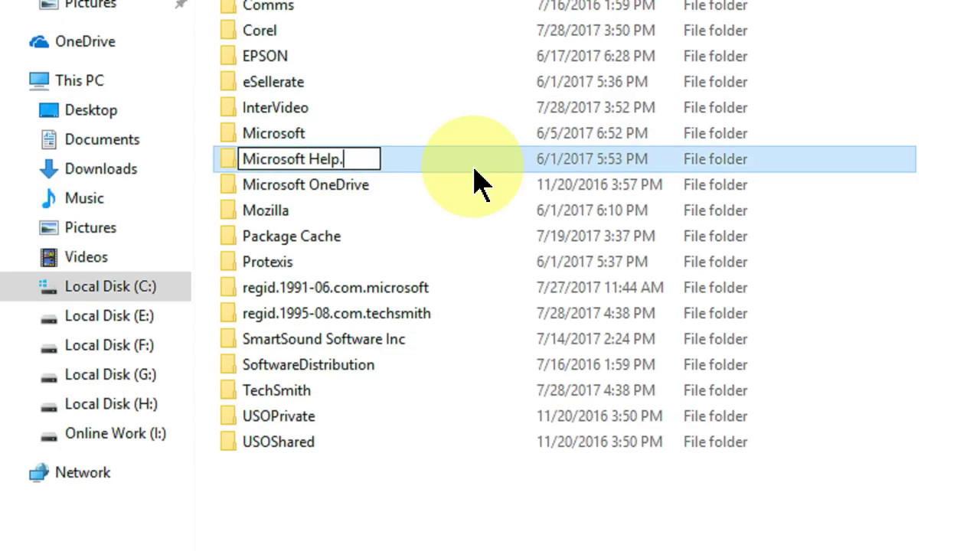
{"action": "type", "text": "old"}
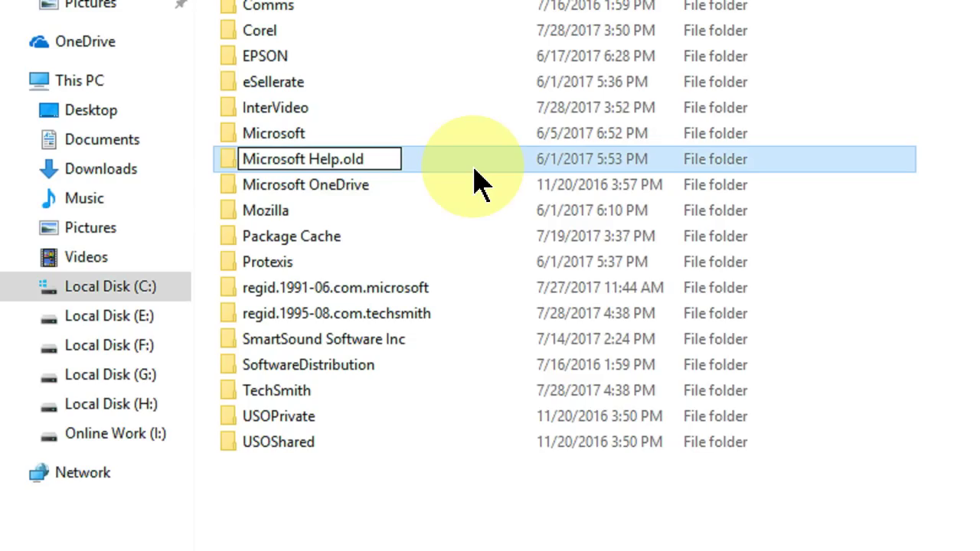
{"action": "key", "text": "Escape"}
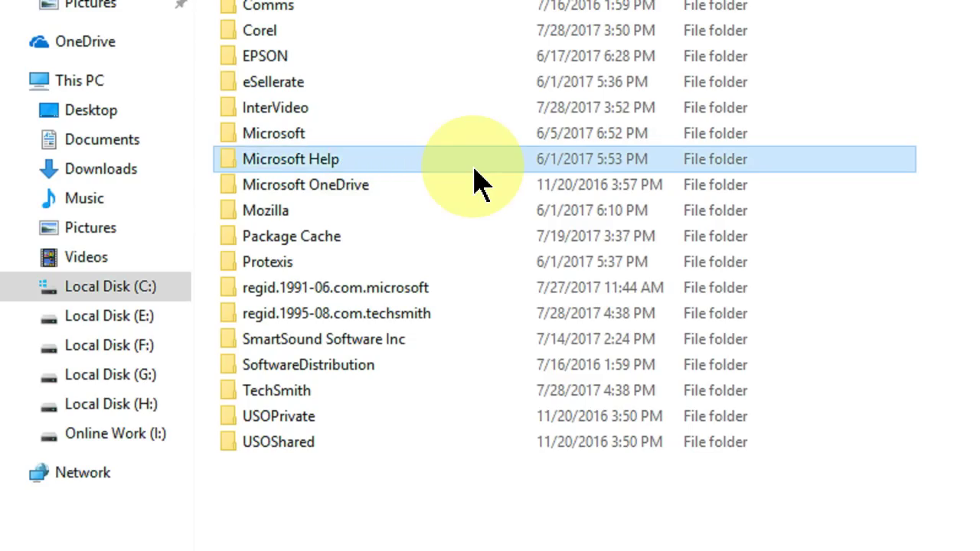
- Close the ProgramData folder window and refresh the desktop
{"action": "left_click", "coordinate": [966, 8]}
{"action": "right_click", "coordinate": [358, 146]}
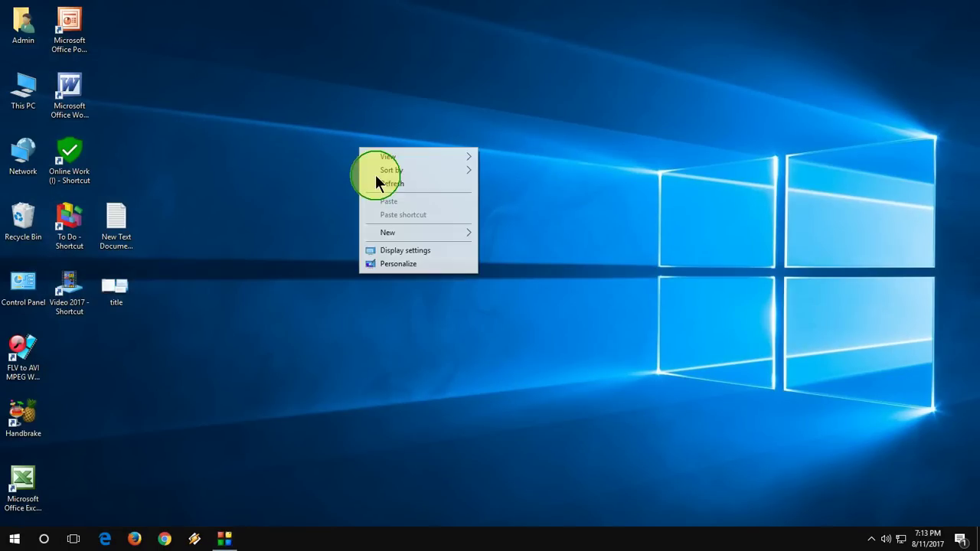
{"action": "left_click", "coordinate": [376, 182]}
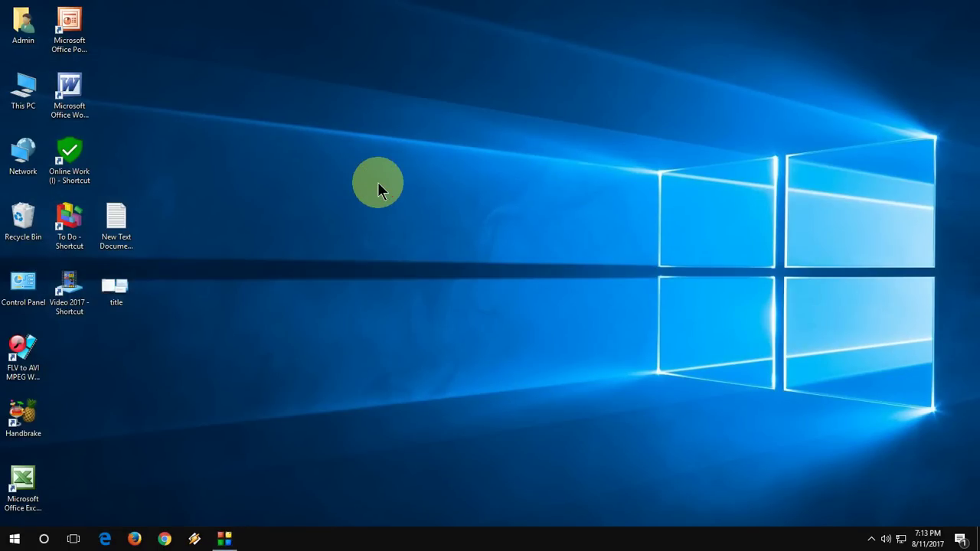